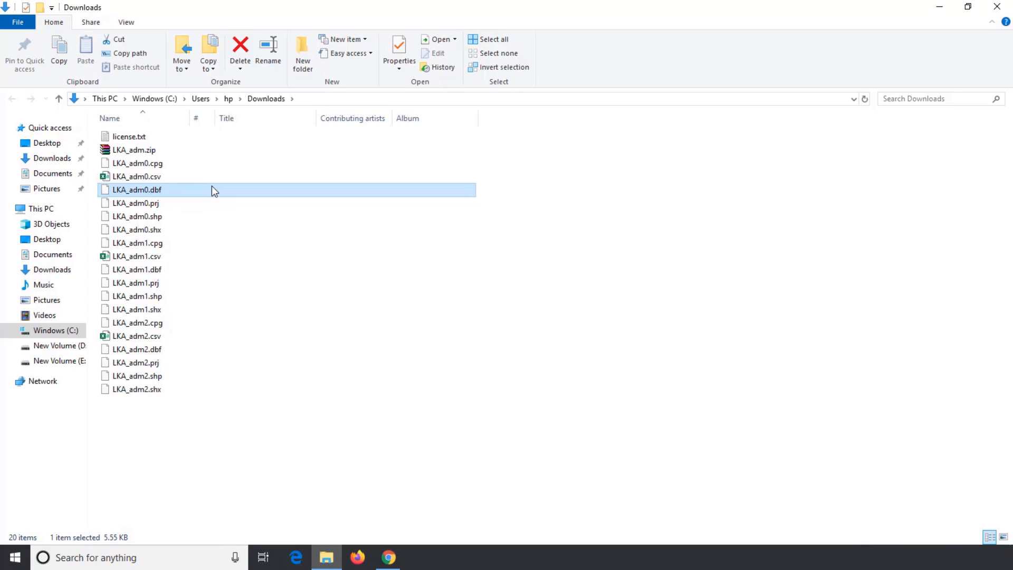
Review the extracted LKA_adm files in the Downloads folder and read license.txt, closing it when done
{"action": "left_click", "coordinate": [201, 242]}
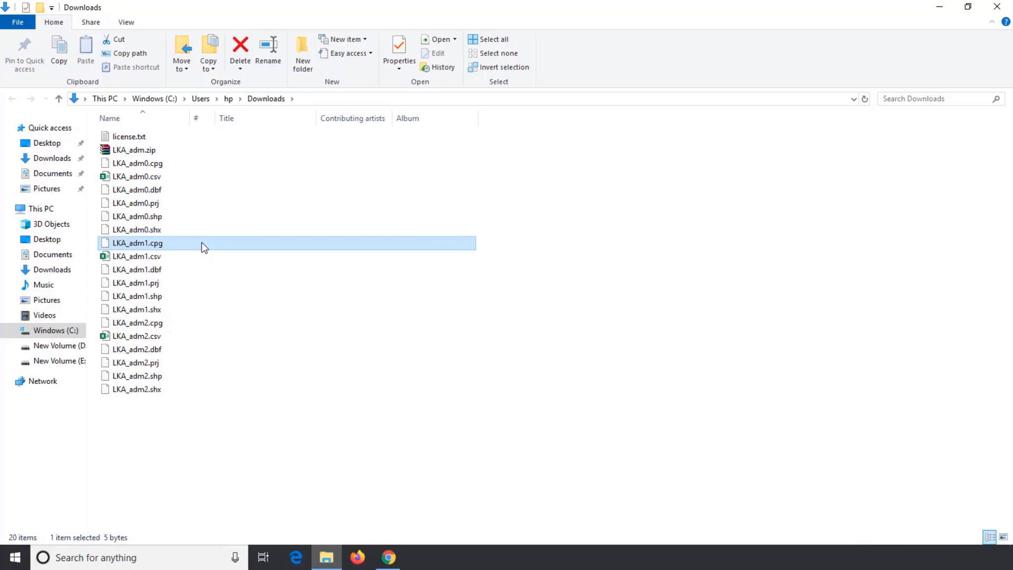
{"action": "left_click", "coordinate": [202, 207]}
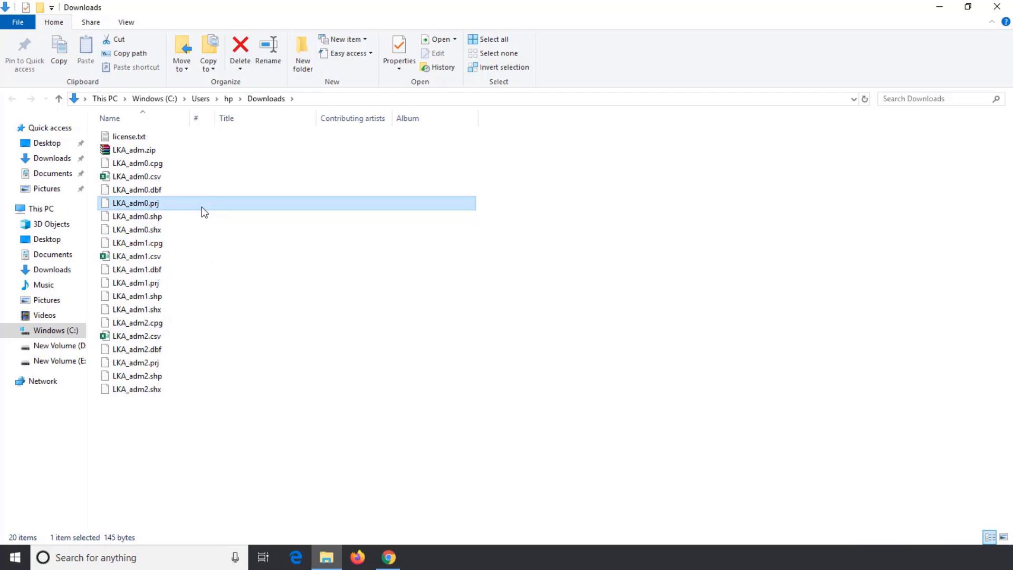
{"action": "left_click", "coordinate": [191, 257]}
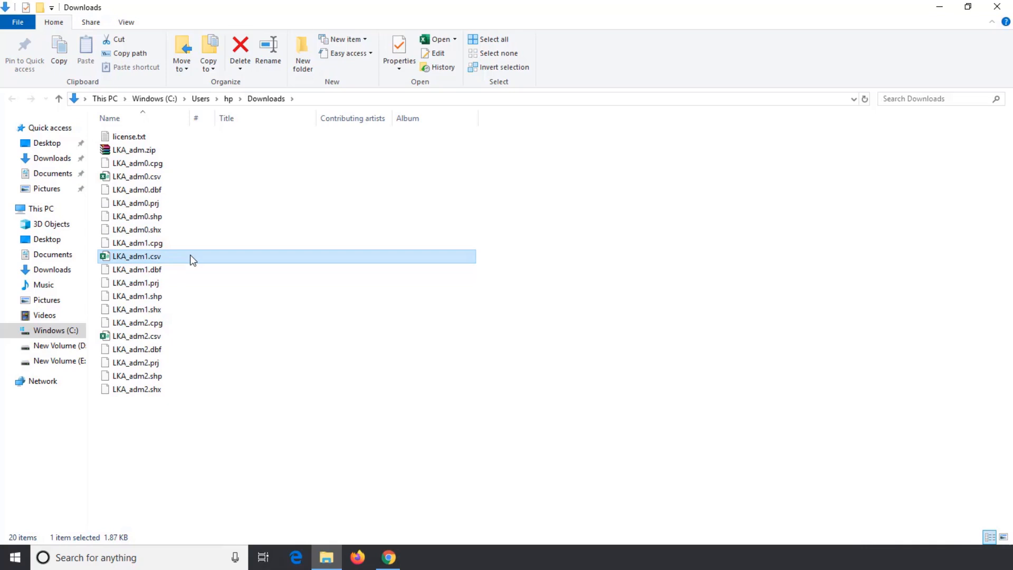
{"action": "left_click", "coordinate": [168, 137]}
{"action": "double_click", "coordinate": [168, 137]}
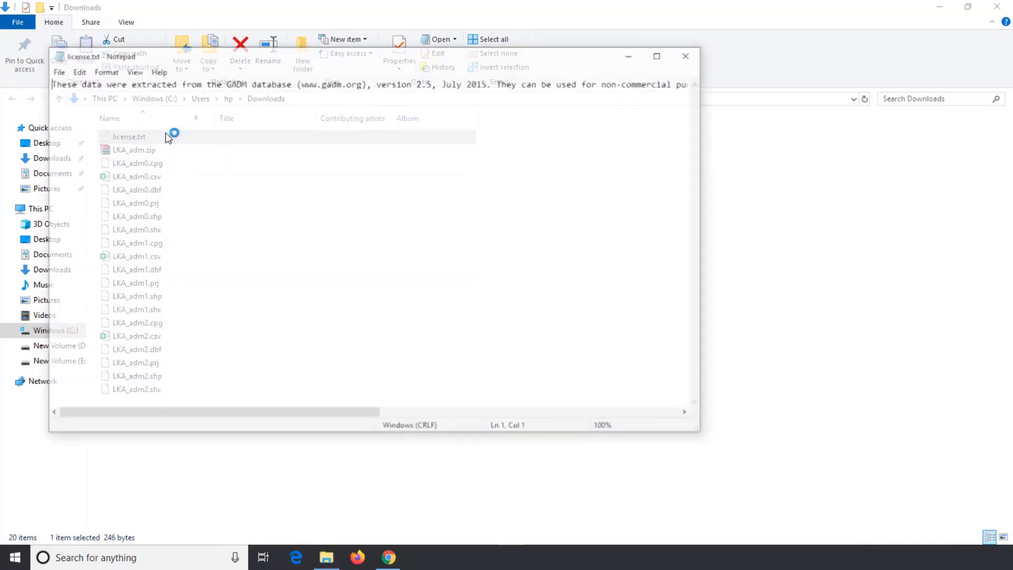
{"action": "left_click", "coordinate": [689, 56]}
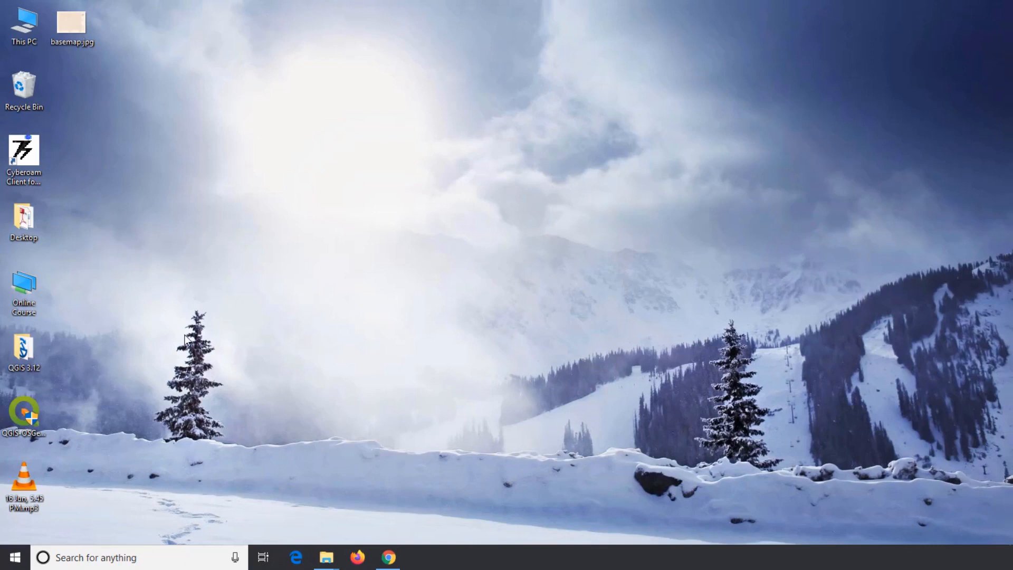
Launch QGIS Desktop 3.12.3 from the QGIS 3.12 folder on the desktop
{"action": "double_click", "coordinate": [22, 353]}
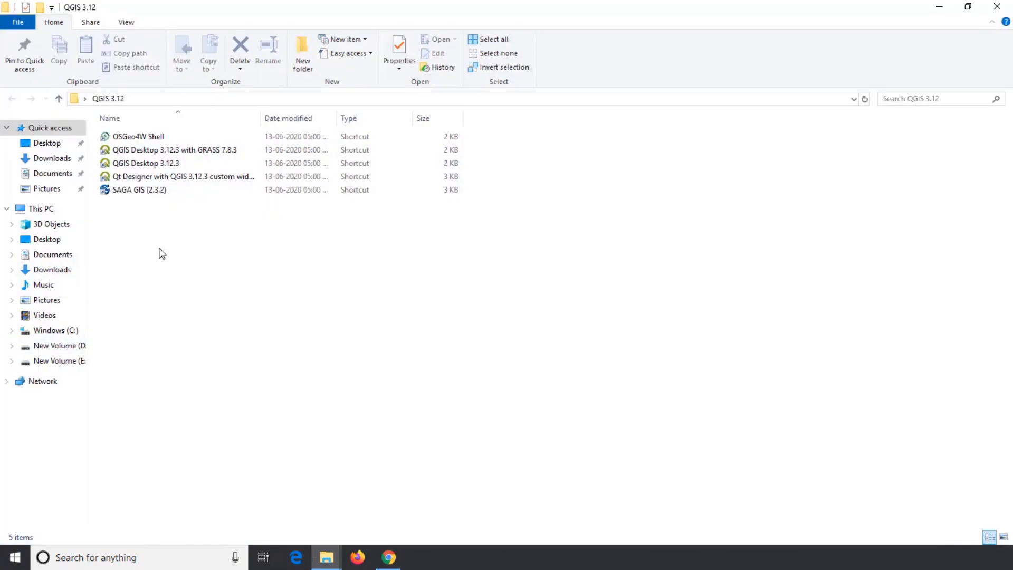
{"action": "left_click", "coordinate": [173, 163]}
{"action": "right_click", "coordinate": [174, 164]}
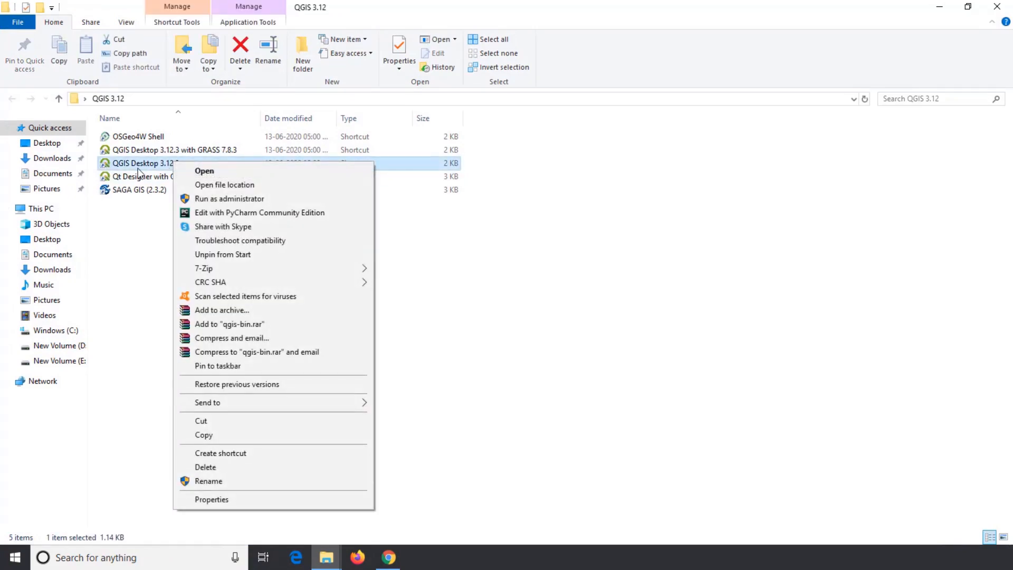
{"action": "left_click", "coordinate": [132, 219]}
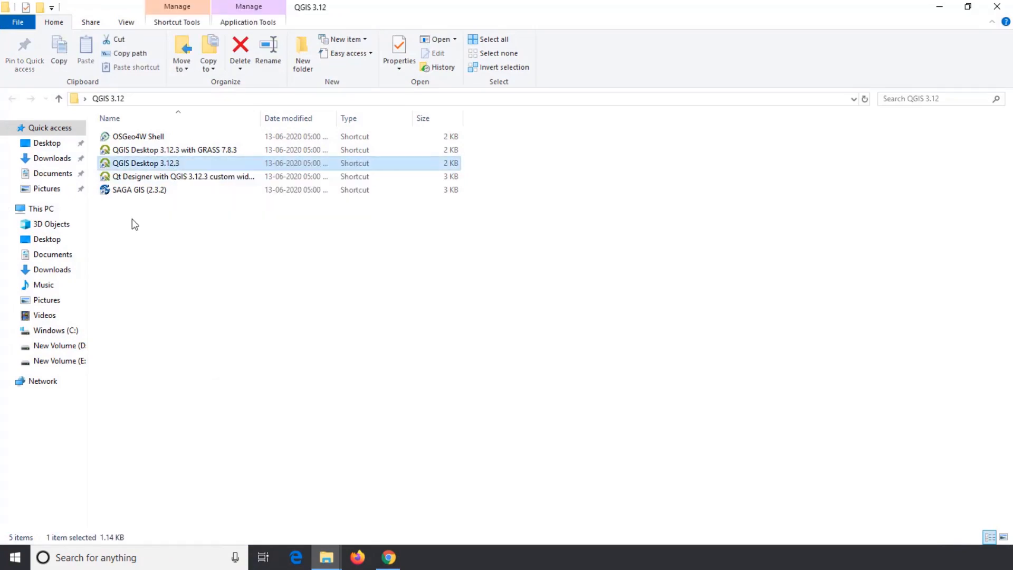
{"action": "double_click", "coordinate": [173, 165]}
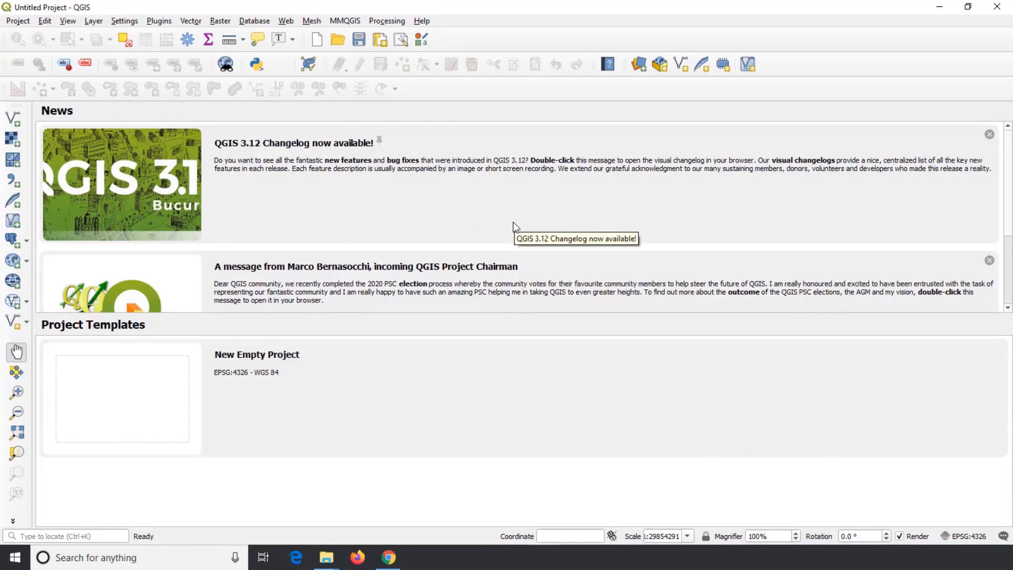
Dismiss all the news items on the start page, leaving only the project templates
{"action": "left_click", "coordinate": [989, 134]}
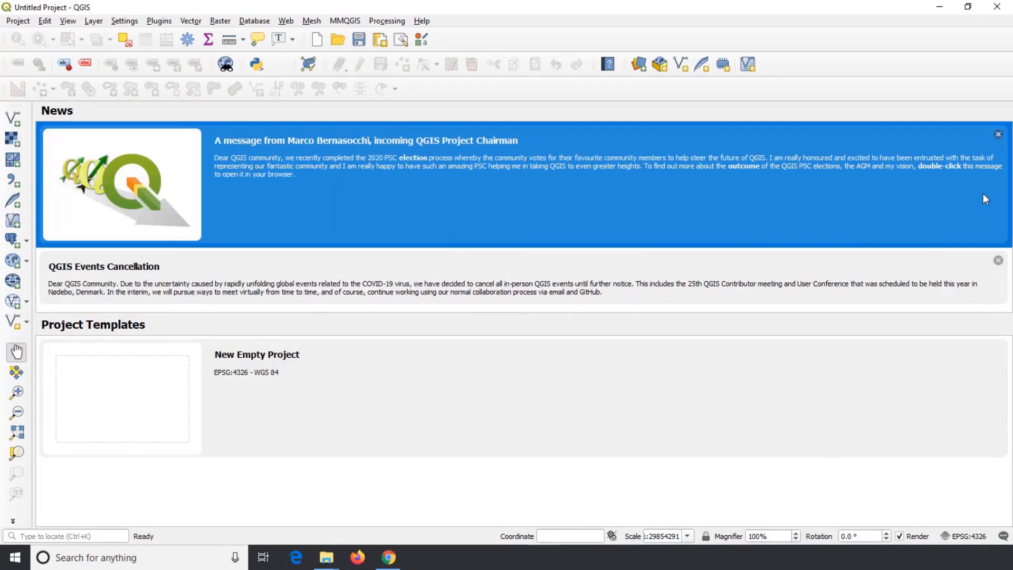
{"action": "left_click", "coordinate": [998, 134]}
{"action": "left_click", "coordinate": [998, 135]}
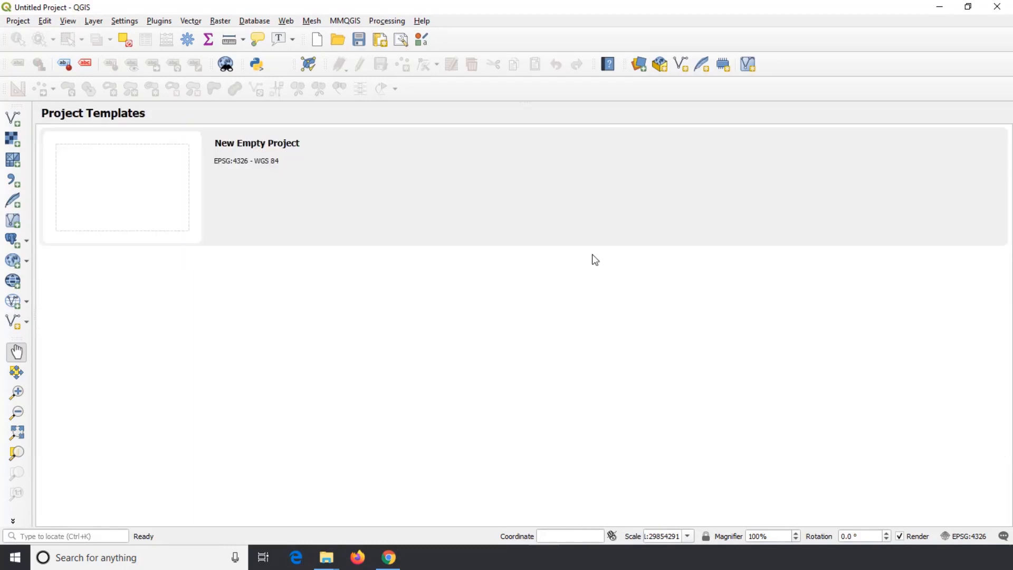
Create a new empty project and show the Layers Panel
{"action": "left_click", "coordinate": [19, 22]}
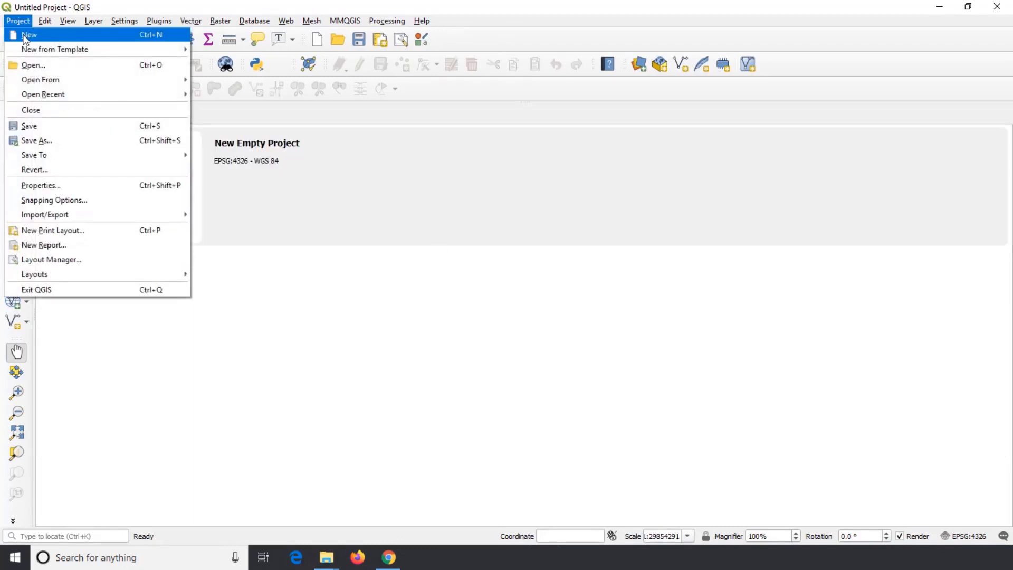
{"action": "left_click", "coordinate": [24, 37]}
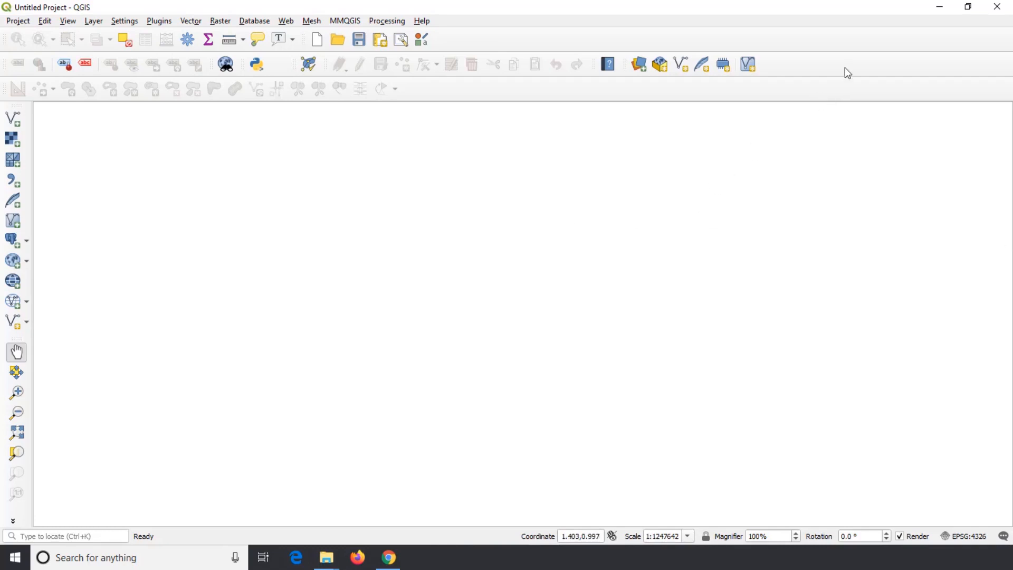
{"action": "right_click", "coordinate": [853, 50]}
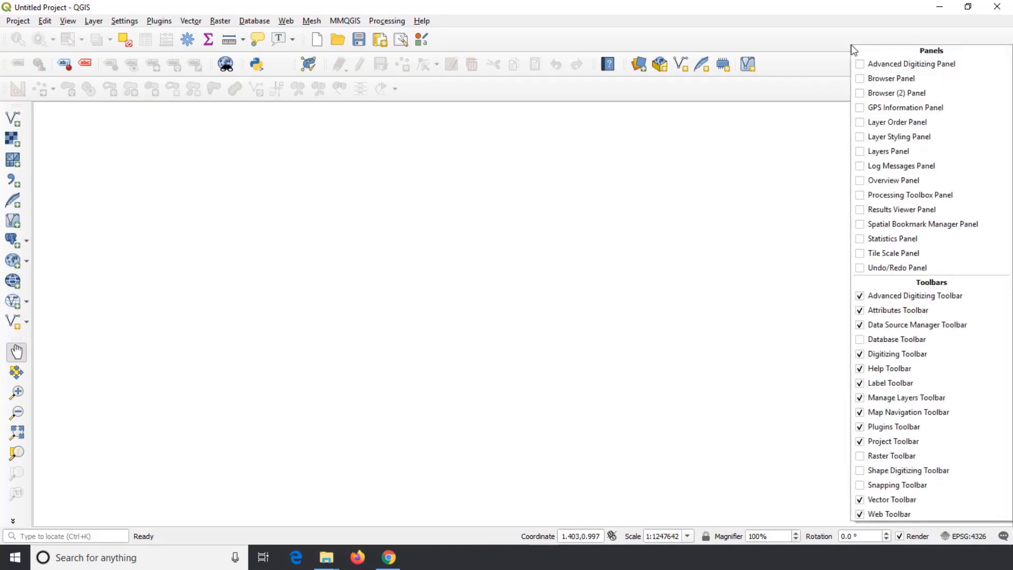
{"action": "left_click", "coordinate": [861, 153]}
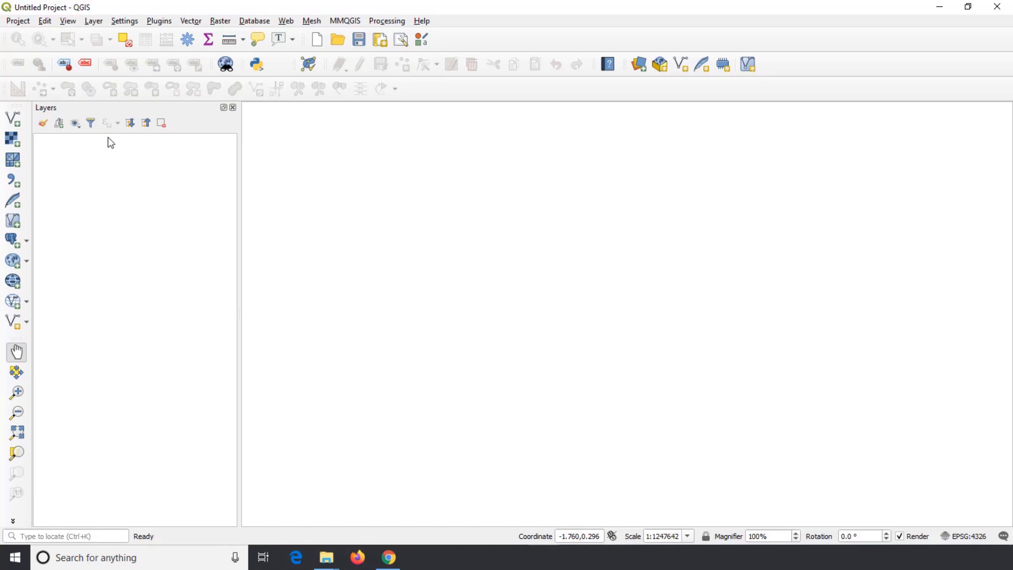
Add basemap.jpg from the Desktop folder to the project as a raster layer and close the Data Source Manager
{"action": "left_click", "coordinate": [93, 21]}
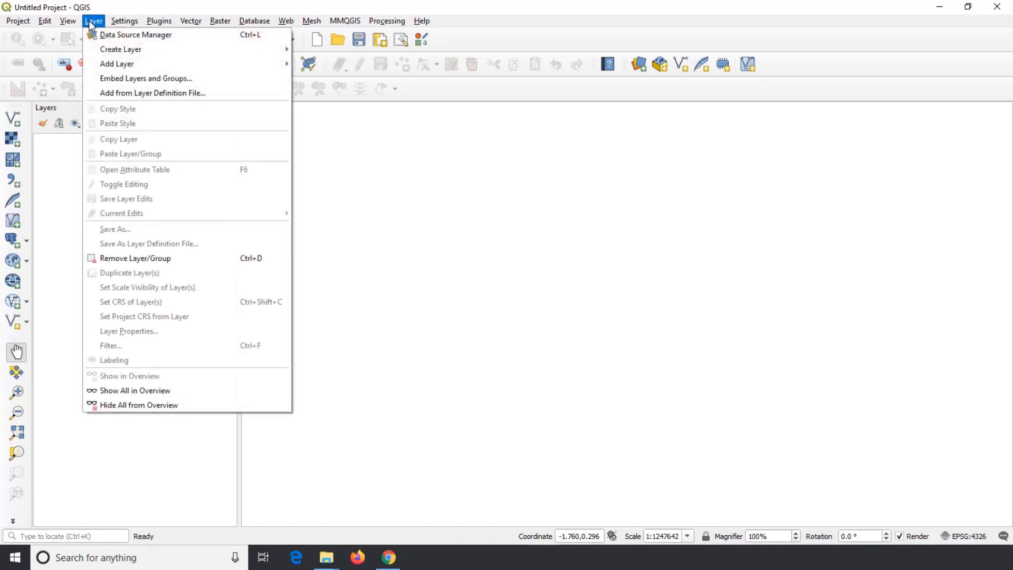
{"action": "mouse_move", "coordinate": [105, 62]}
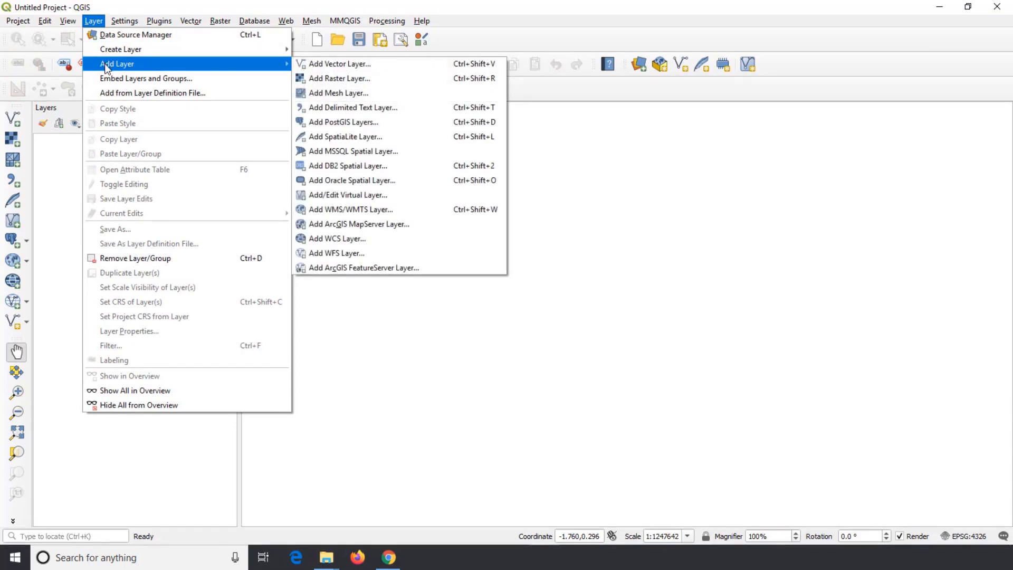
{"action": "left_click", "coordinate": [479, 86]}
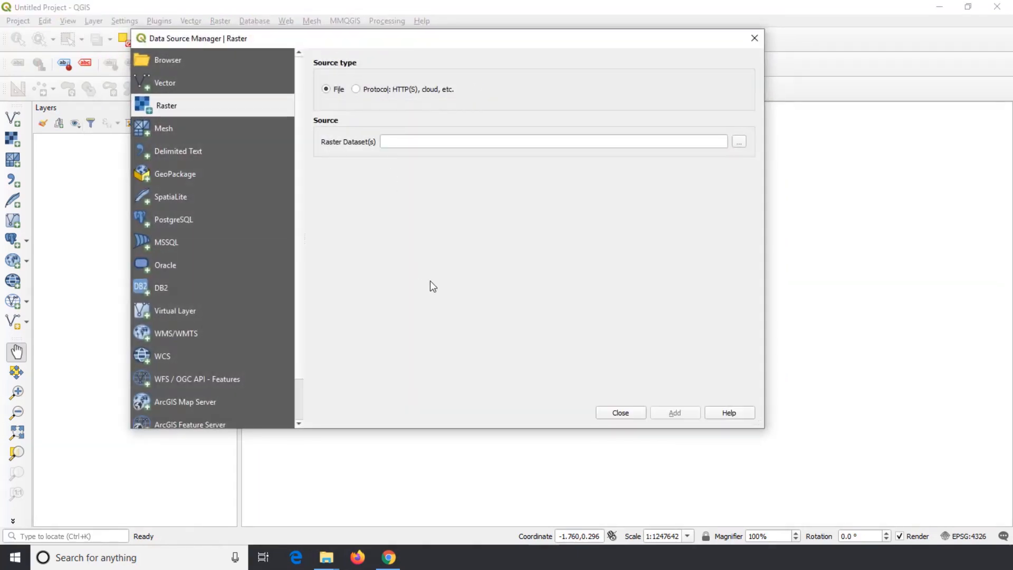
{"action": "left_click", "coordinate": [739, 141]}
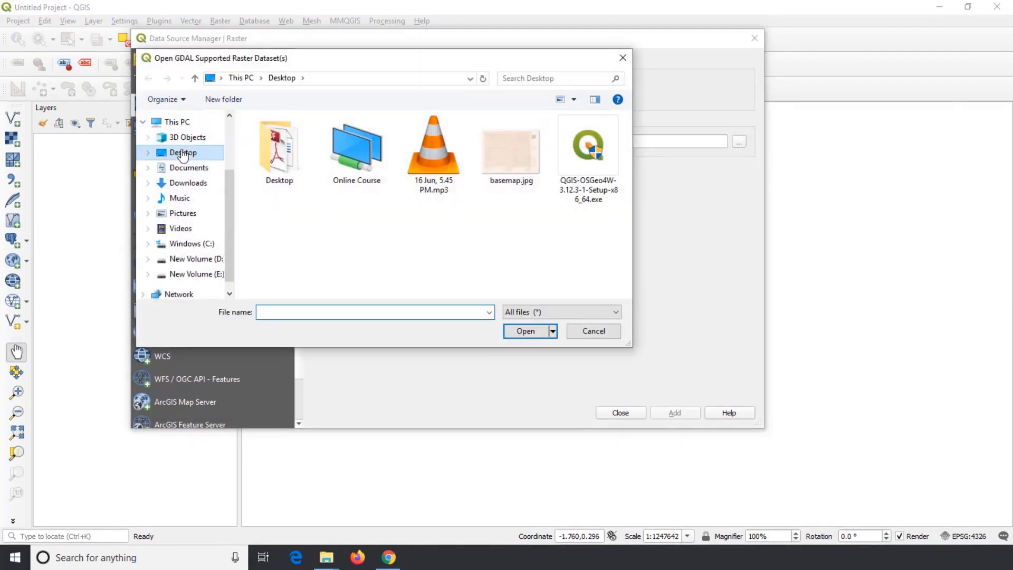
{"action": "left_click", "coordinate": [184, 153]}
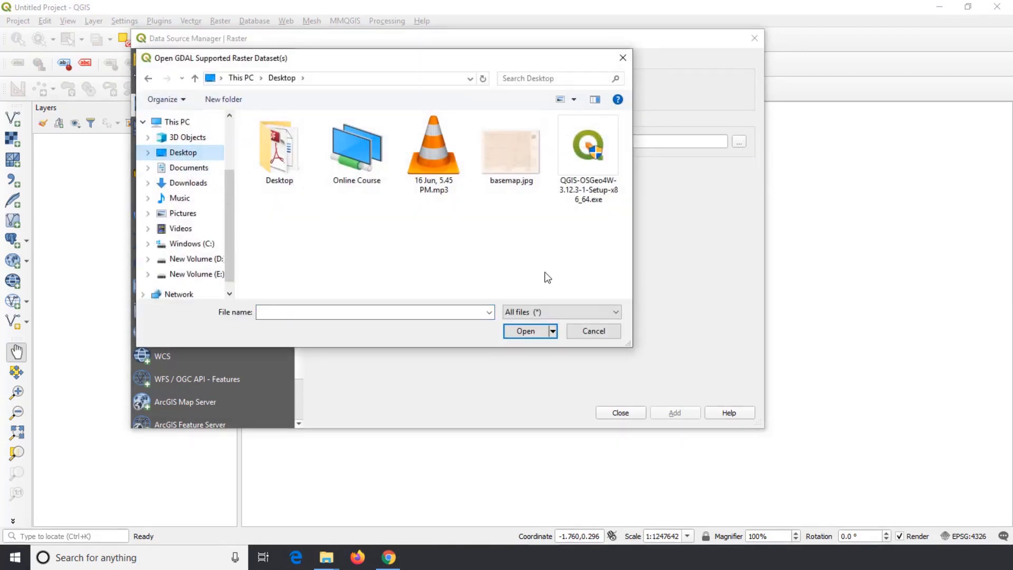
{"action": "left_click", "coordinate": [518, 159]}
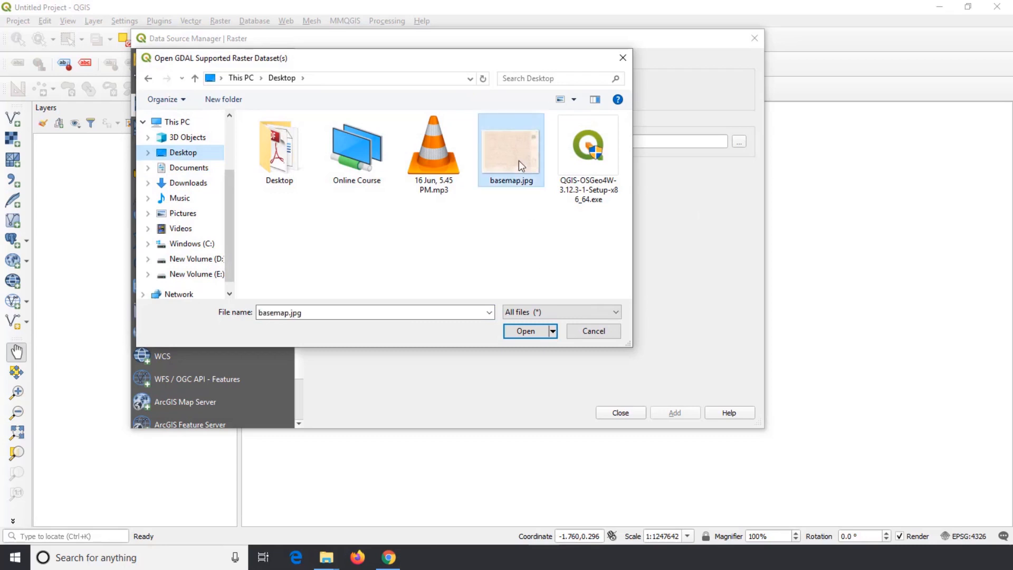
{"action": "left_click", "coordinate": [525, 331]}
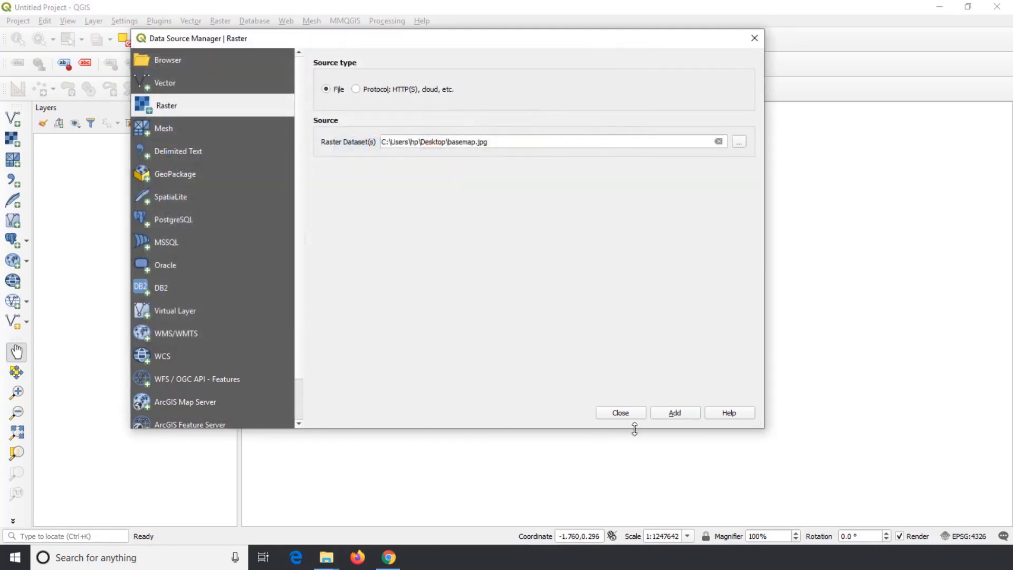
{"action": "left_click", "coordinate": [683, 414]}
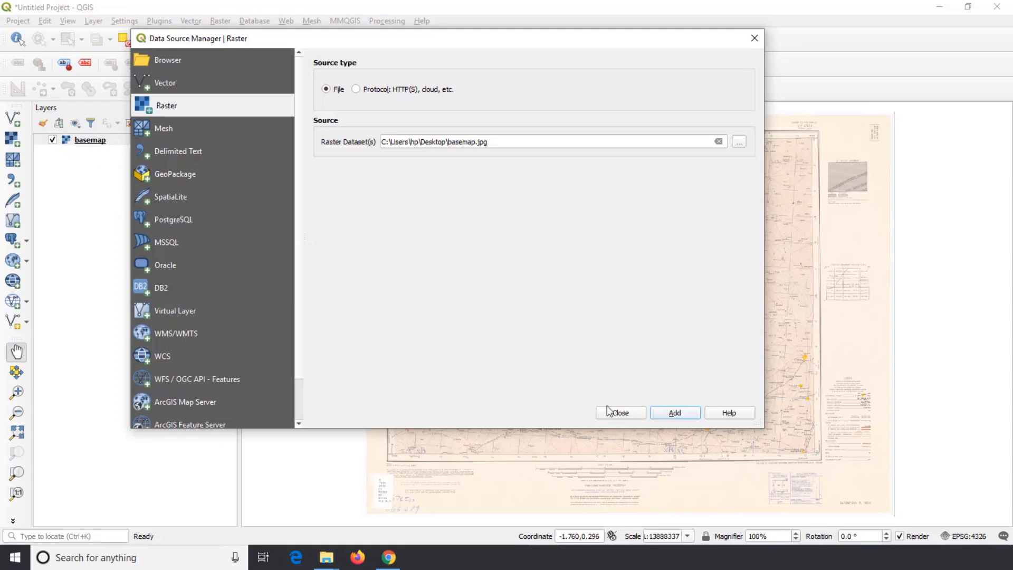
{"action": "left_click", "coordinate": [620, 415]}
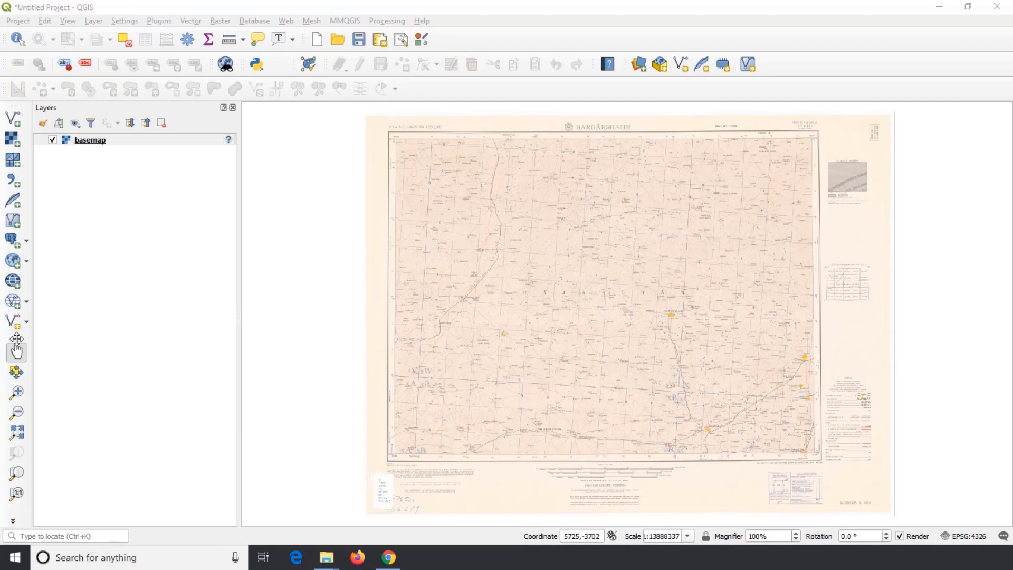
Dock the Map Navigation Toolbar beside the Advanced Digitizing tools and zoom in on the basemap's northwest corner
{"action": "left_click_drag", "start_coordinate": [16, 340], "coordinate": [415, 89]}
{"action": "left_click", "coordinate": [462, 89]}
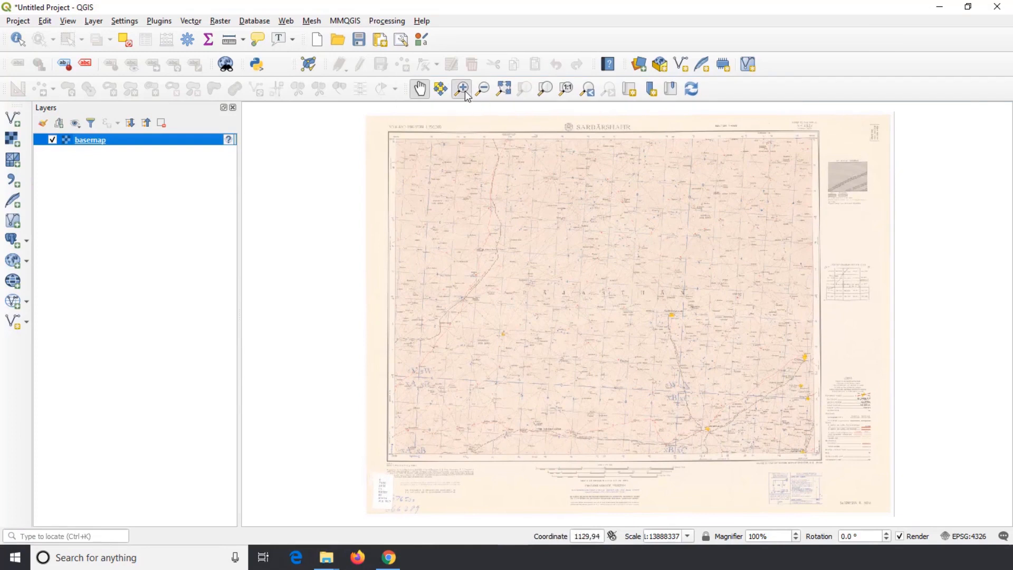
{"action": "left_click_drag", "start_coordinate": [407, 156], "coordinate": [483, 214]}
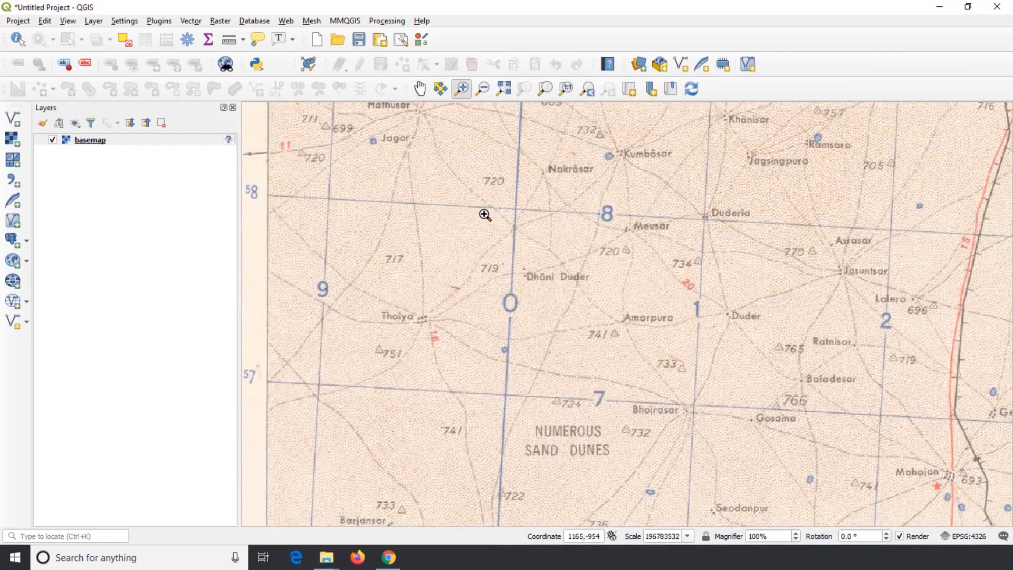
Pan eastward along the northern part of the basemap and zoom far out from the sheet
{"action": "left_click", "coordinate": [420, 89]}
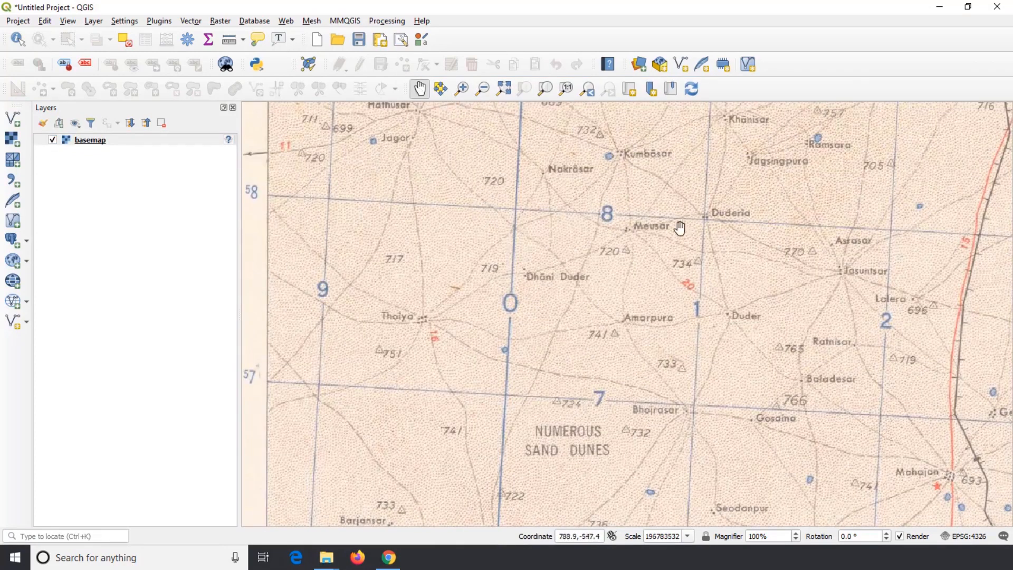
{"action": "left_click_drag", "start_coordinate": [712, 240], "coordinate": [453, 272]}
{"action": "left_click_drag", "start_coordinate": [800, 241], "coordinate": [545, 290]}
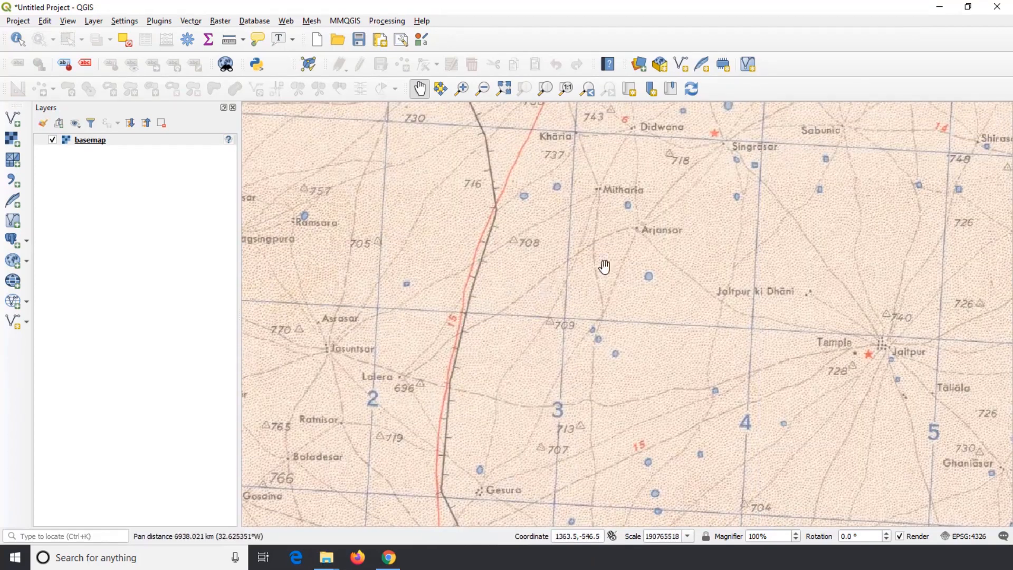
{"action": "left_click_drag", "start_coordinate": [784, 237], "coordinate": [416, 300]}
{"action": "left_click", "coordinate": [481, 88]}
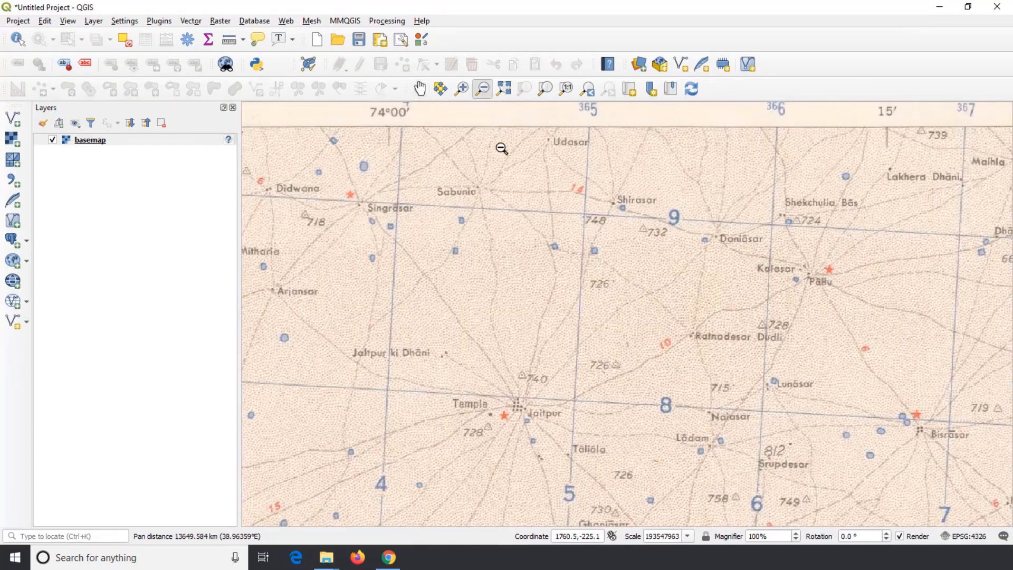
{"action": "left_click_drag", "start_coordinate": [508, 202], "coordinate": [591, 294]}
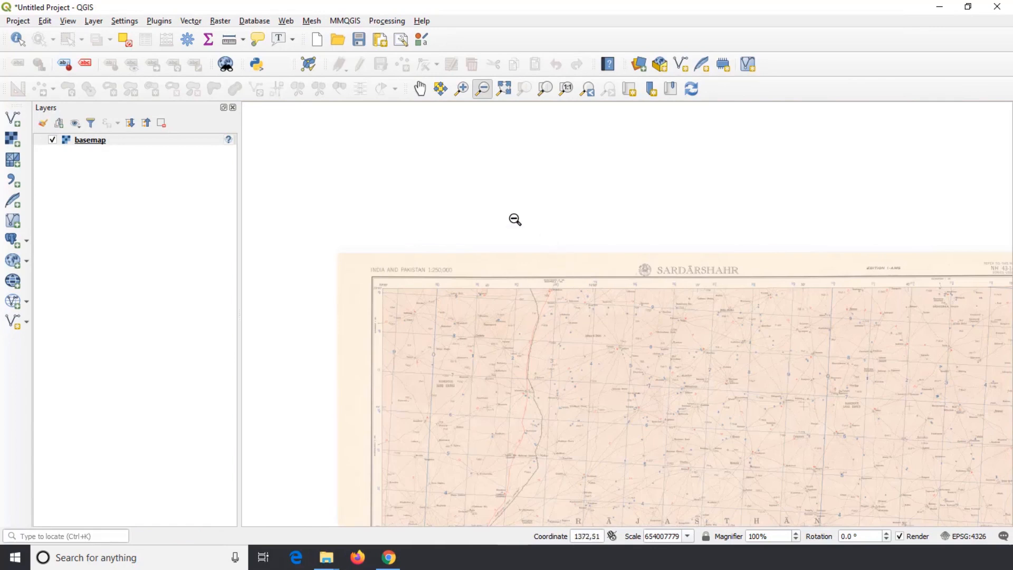
{"action": "left_click_drag", "start_coordinate": [315, 226], "coordinate": [329, 237]}
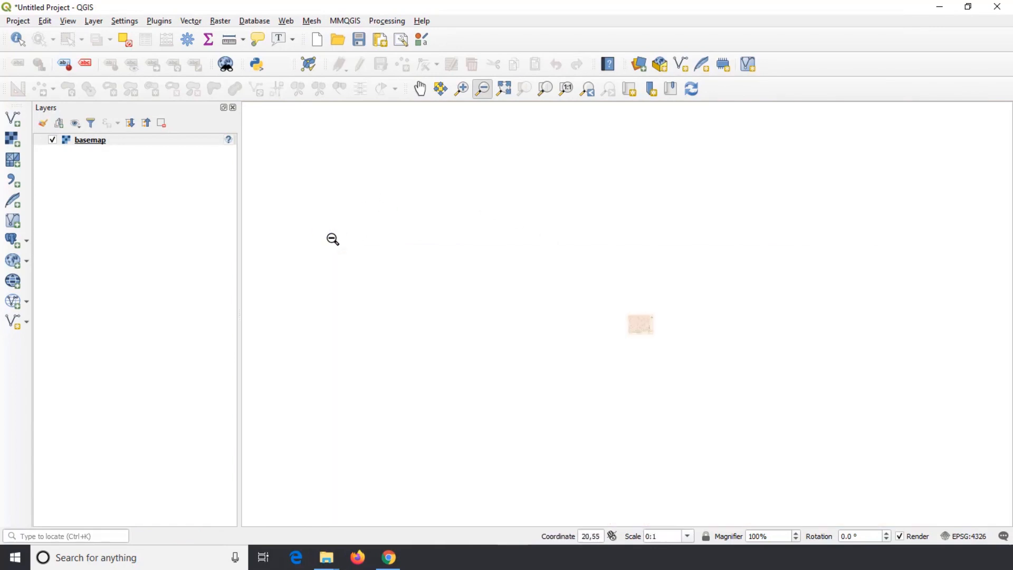
{"action": "left_click_drag", "start_coordinate": [464, 249], "coordinate": [472, 267]}
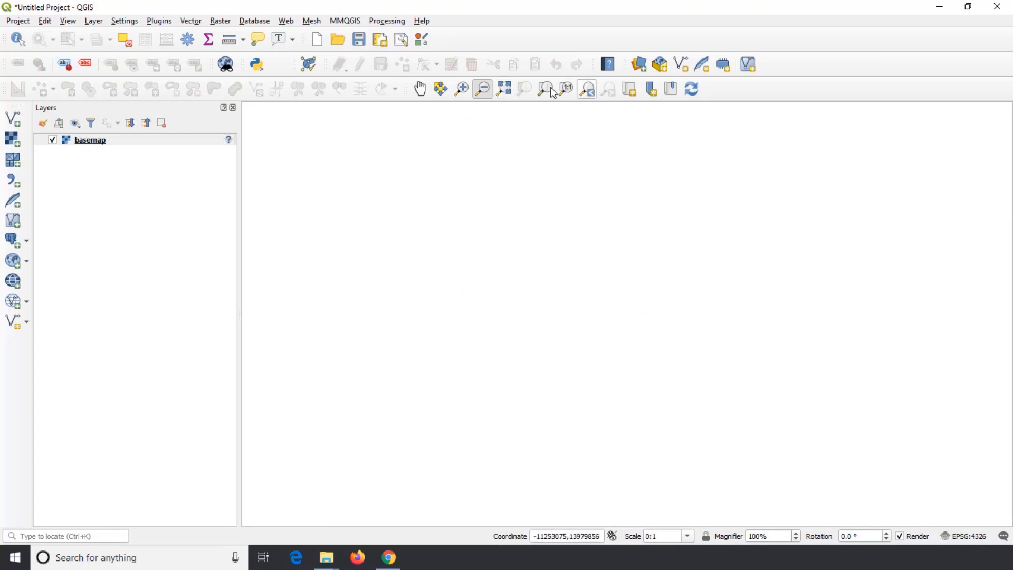
Zoom to the full extent of the basemap layer and highlight the cursor coordinate value for inspection
{"action": "left_click", "coordinate": [507, 92]}
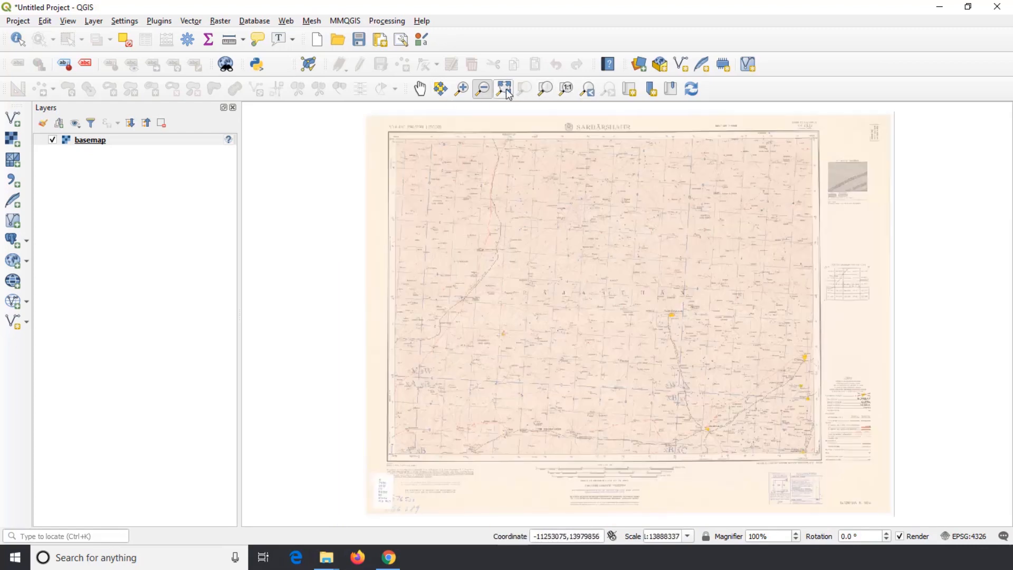
{"action": "right_click", "coordinate": [113, 141]}
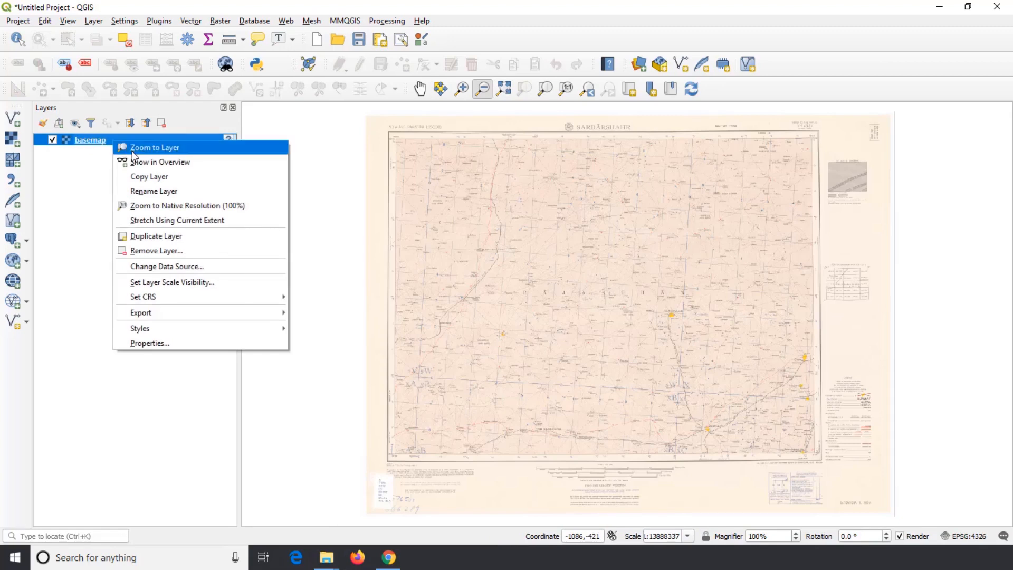
{"action": "left_click", "coordinate": [132, 150]}
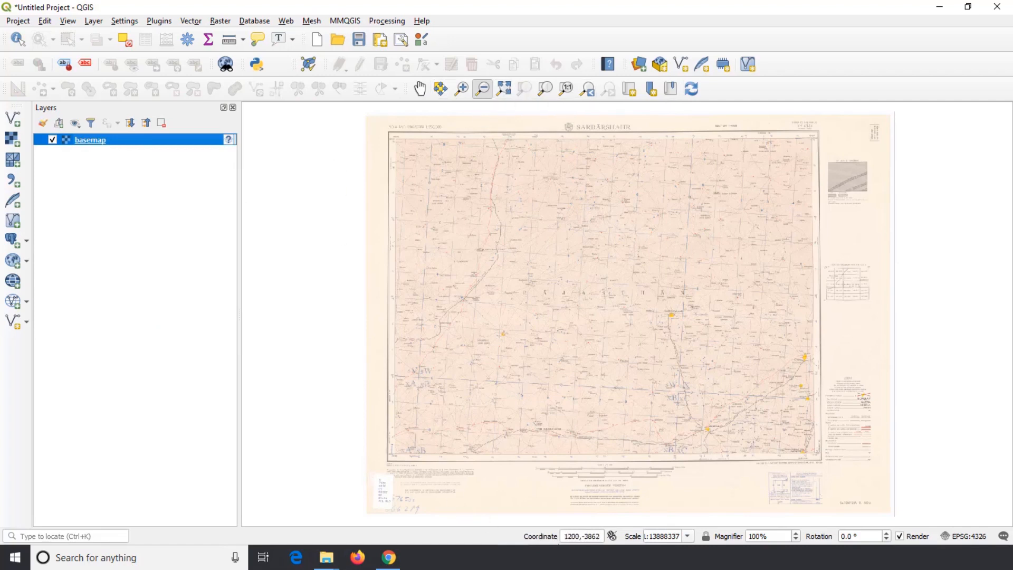
{"action": "left_click_drag", "start_coordinate": [564, 536], "coordinate": [590, 537]}
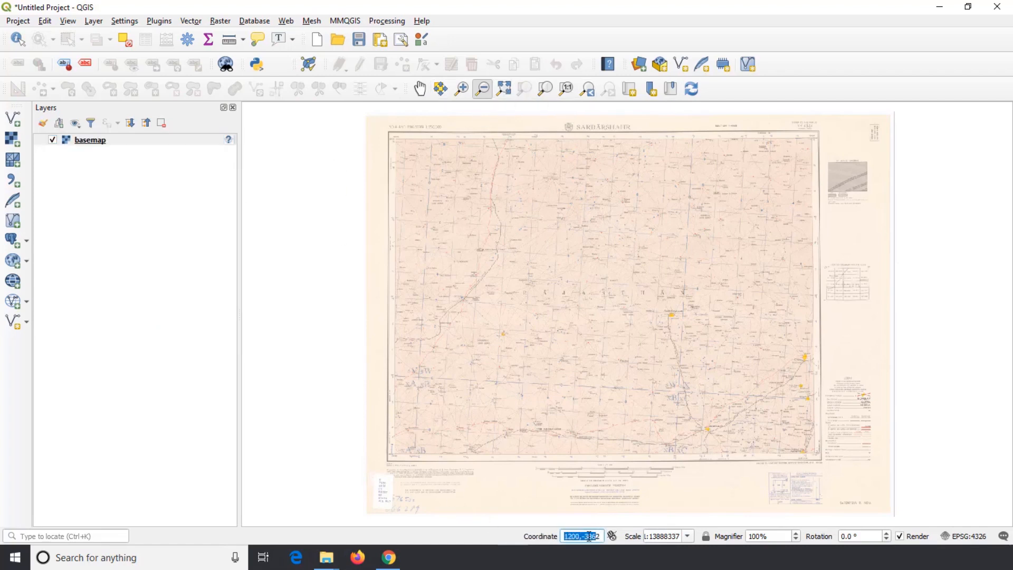
Examine the cursor coordinate readout and the list of preset map scales
{"action": "left_click", "coordinate": [572, 536]}
{"action": "mouse_move", "coordinate": [591, 536]}
{"action": "left_mouse_down"}
{"action": "mouse_move", "coordinate": [569, 536]}
{"action": "mouse_move", "coordinate": [591, 536]}
{"action": "left_mouse_up"}
{"action": "left_click", "coordinate": [687, 537]}
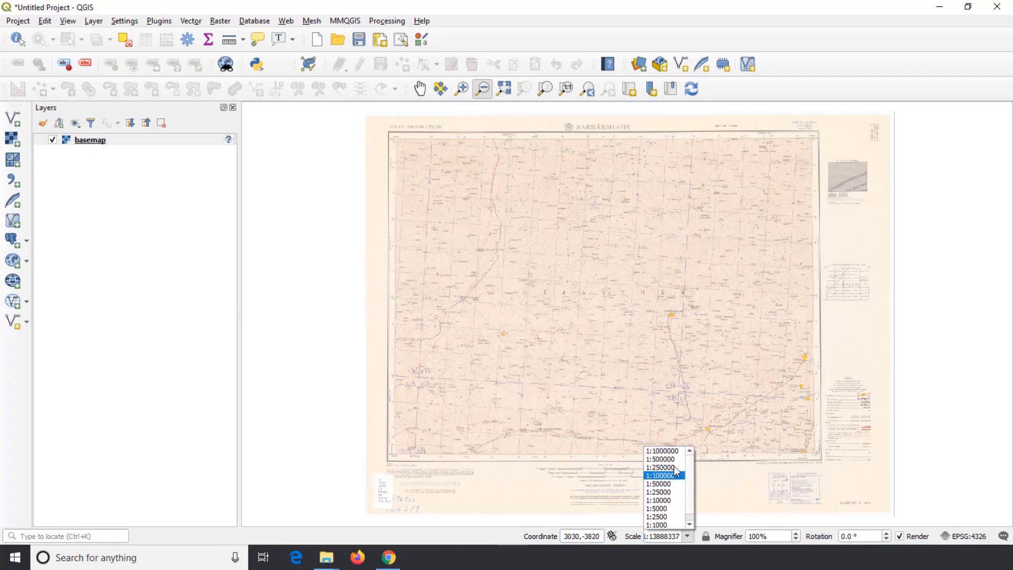
Try out the map magnifier and a 10° canvas rotation, returning them to 100% and 0°
{"action": "left_click", "coordinate": [770, 536]}
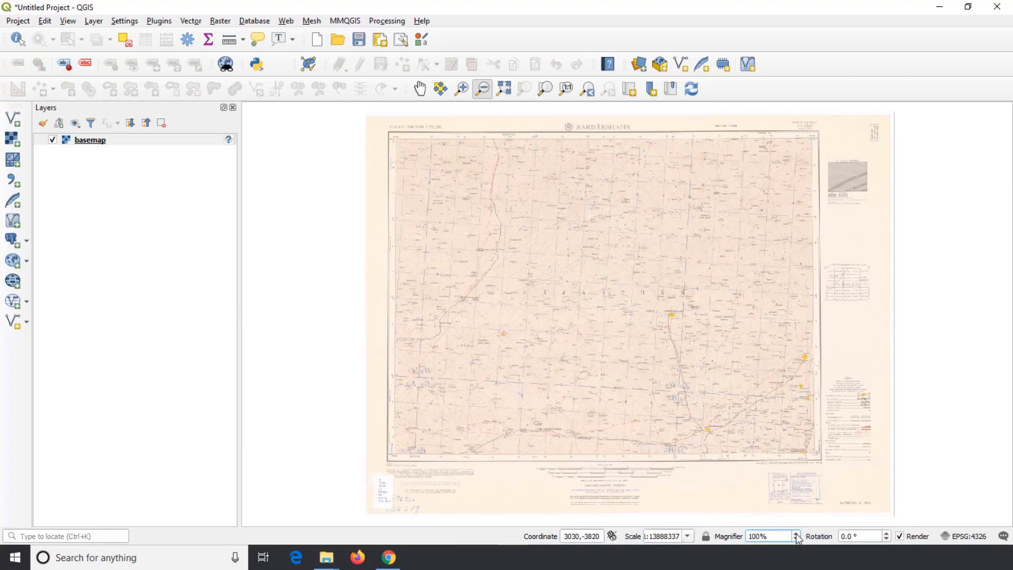
{"action": "left_click", "coordinate": [795, 534]}
{"action": "left_click", "coordinate": [795, 539]}
{"action": "left_click", "coordinate": [886, 534]}
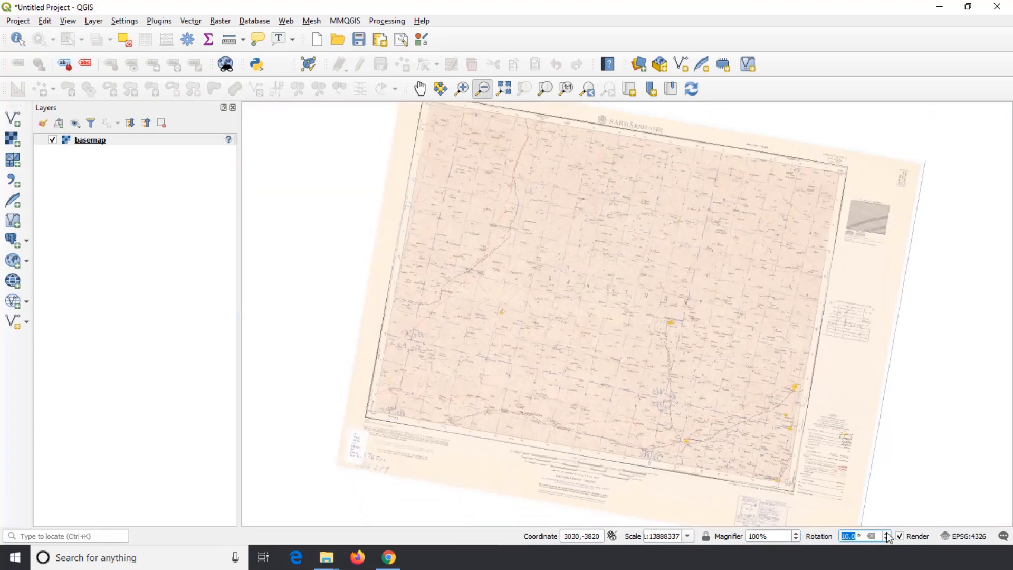
{"action": "left_click", "coordinate": [887, 538]}
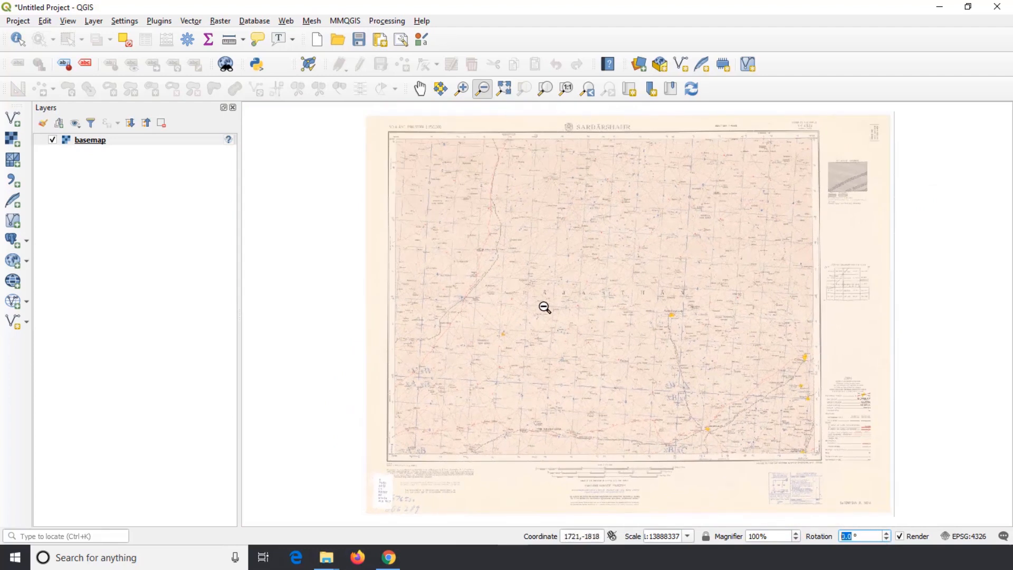
Remove the basemap layer from the project
{"action": "right_click", "coordinate": [113, 141]}
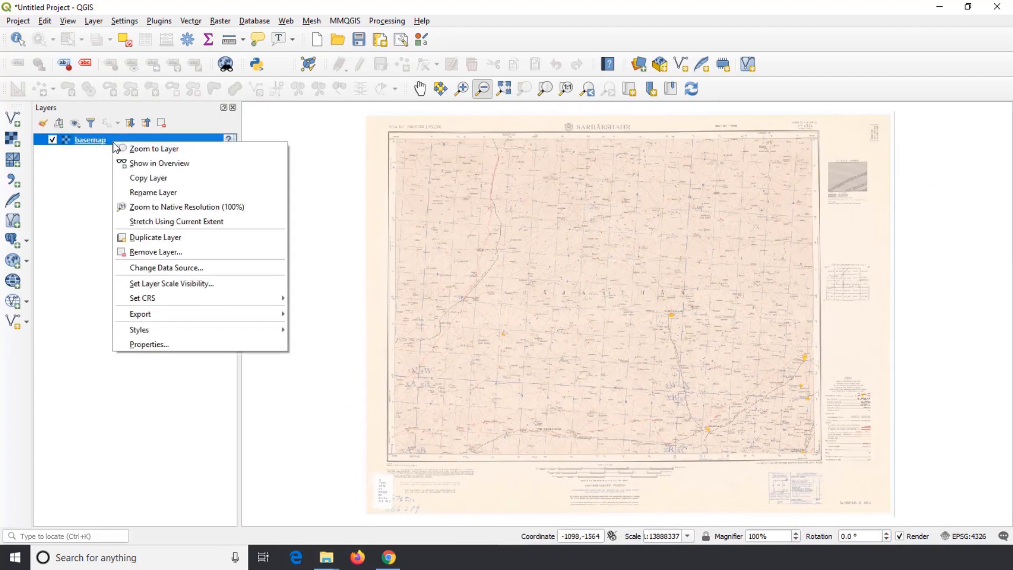
{"action": "left_click", "coordinate": [177, 252]}
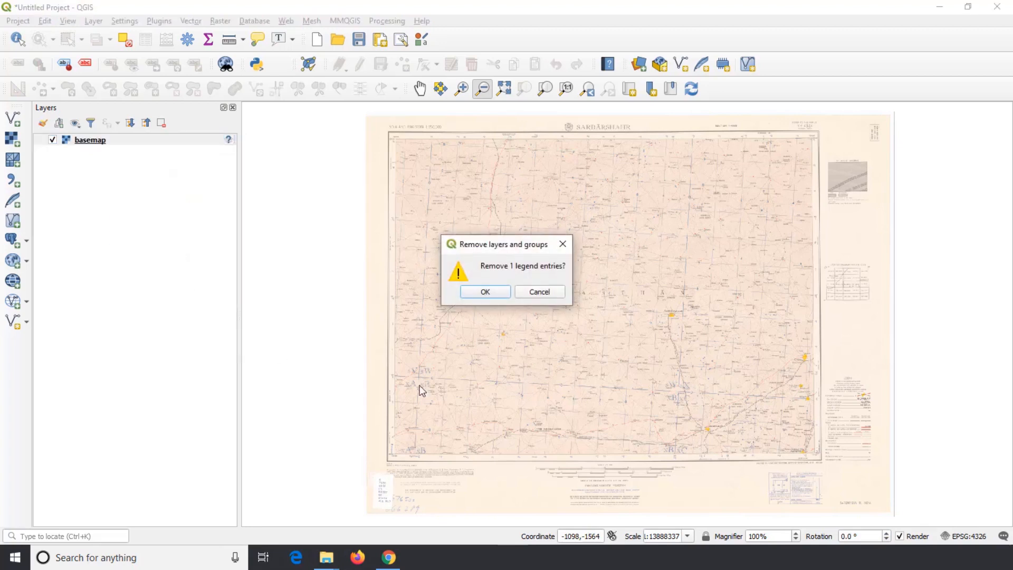
{"action": "left_click", "coordinate": [485, 292]}
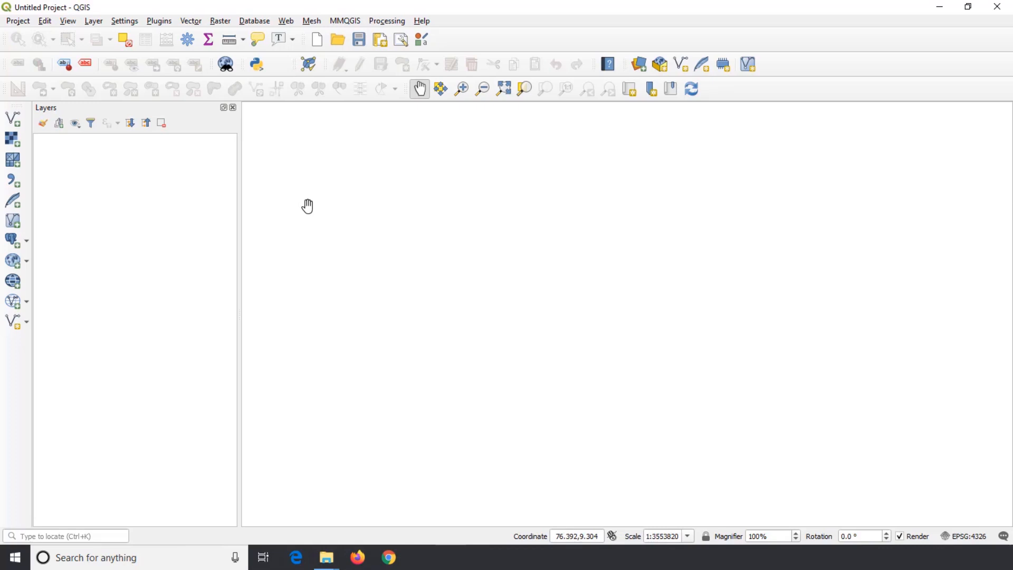
Add LKA_adm2.shp from the Downloads folder as a vector layer and close the Data Source Manager
{"action": "left_click", "coordinate": [94, 22]}
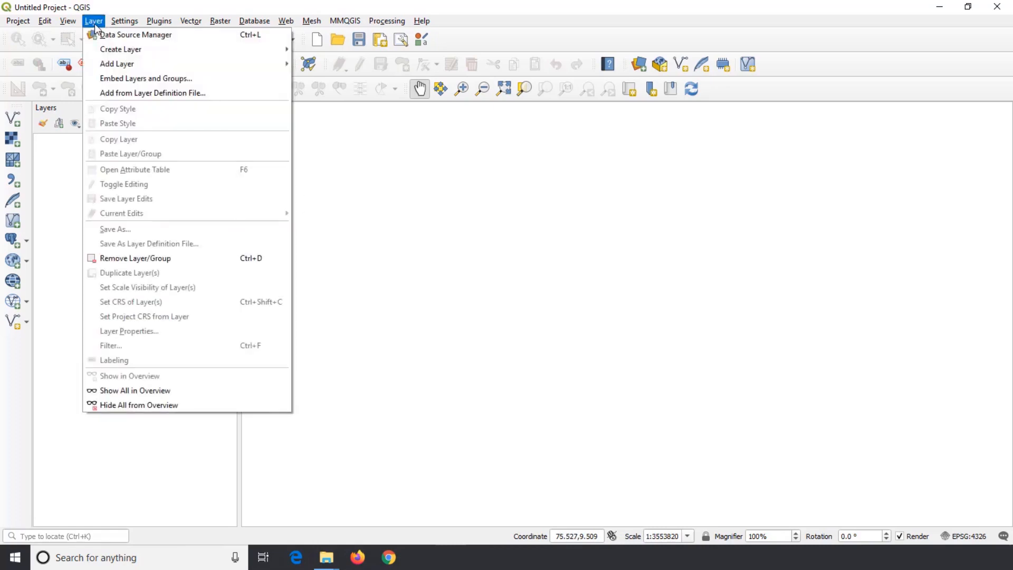
{"action": "mouse_move", "coordinate": [126, 64]}
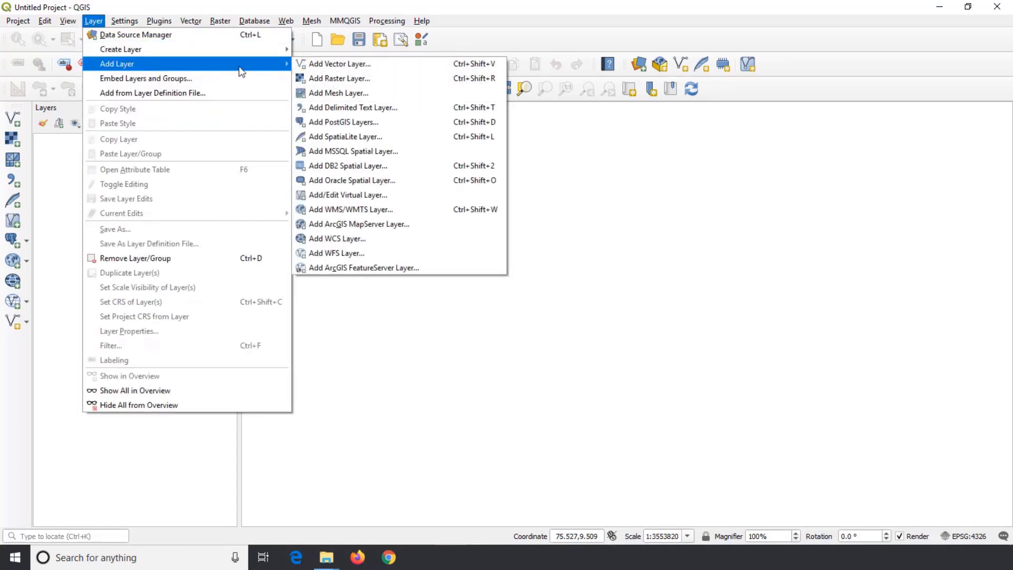
{"action": "left_click", "coordinate": [381, 64]}
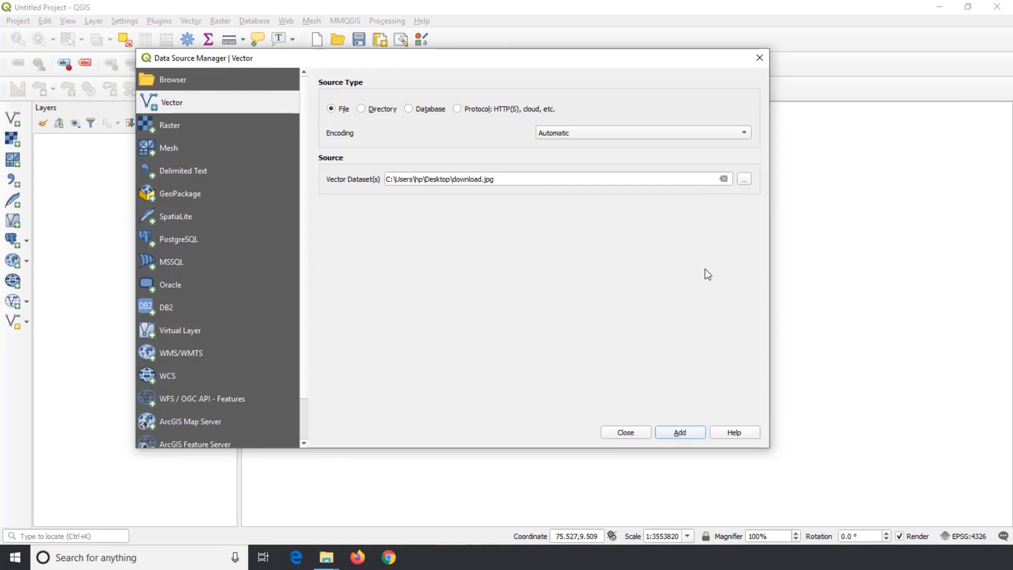
{"action": "left_click", "coordinate": [745, 180]}
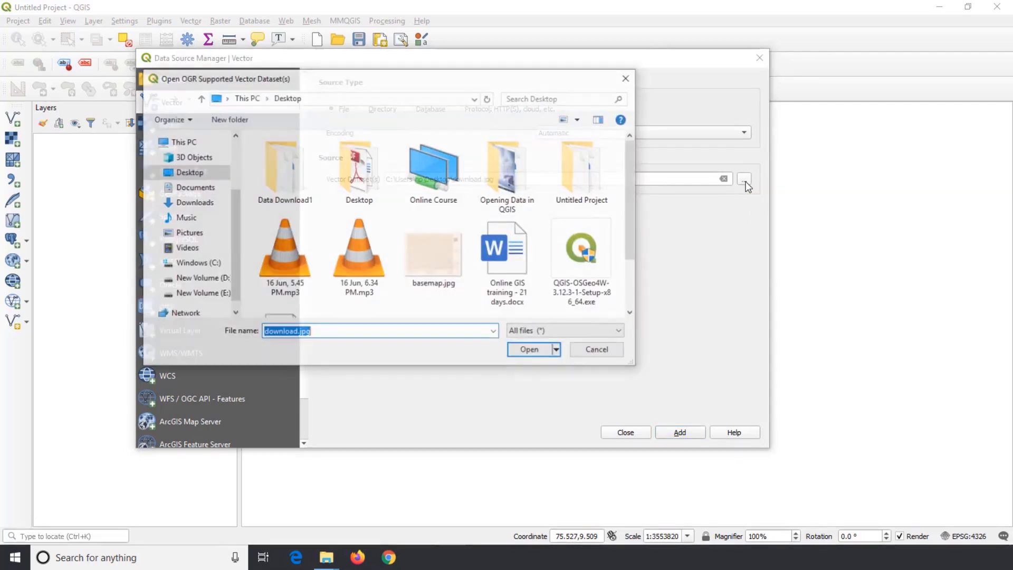
{"action": "left_click", "coordinate": [209, 206]}
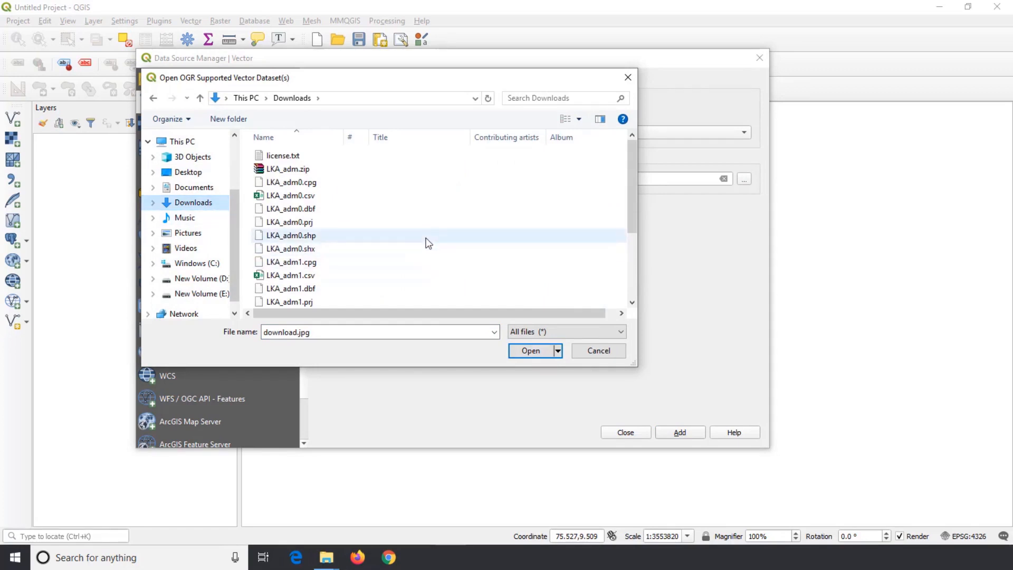
{"action": "scroll", "coordinate": [425, 239], "scroll_direction": "down", "scroll_amount": 3}
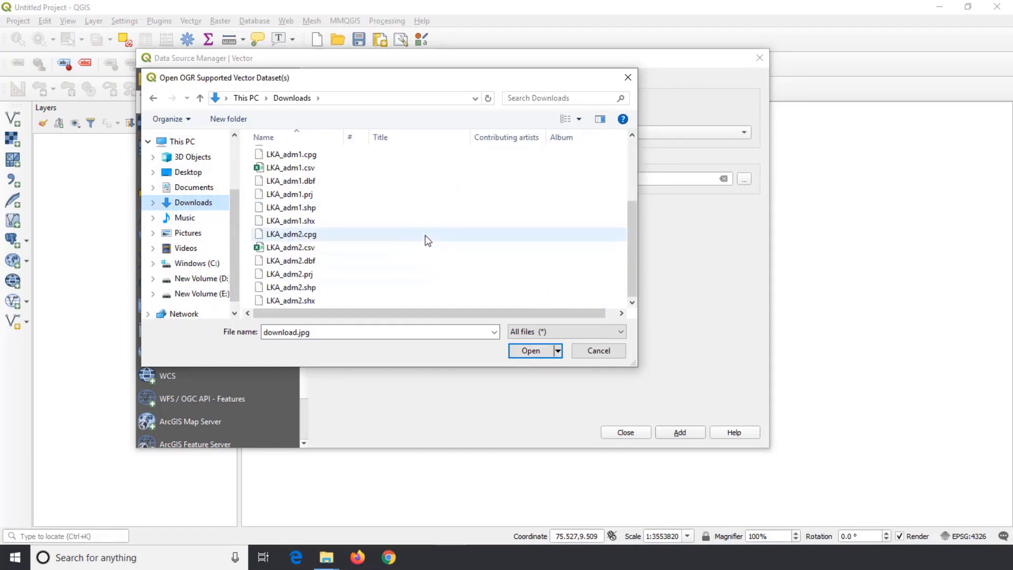
{"action": "left_click", "coordinate": [392, 289]}
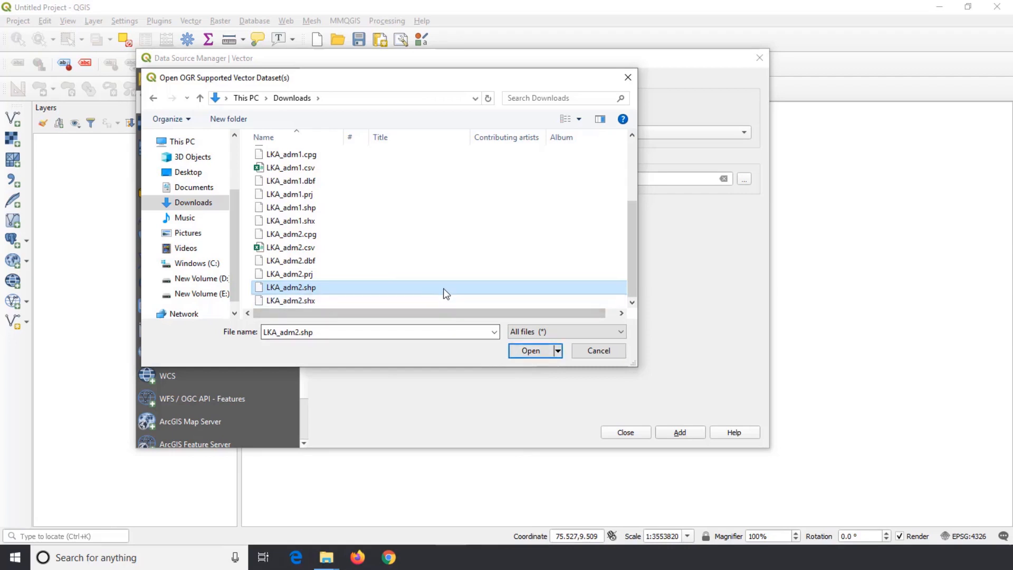
{"action": "left_click", "coordinate": [536, 348]}
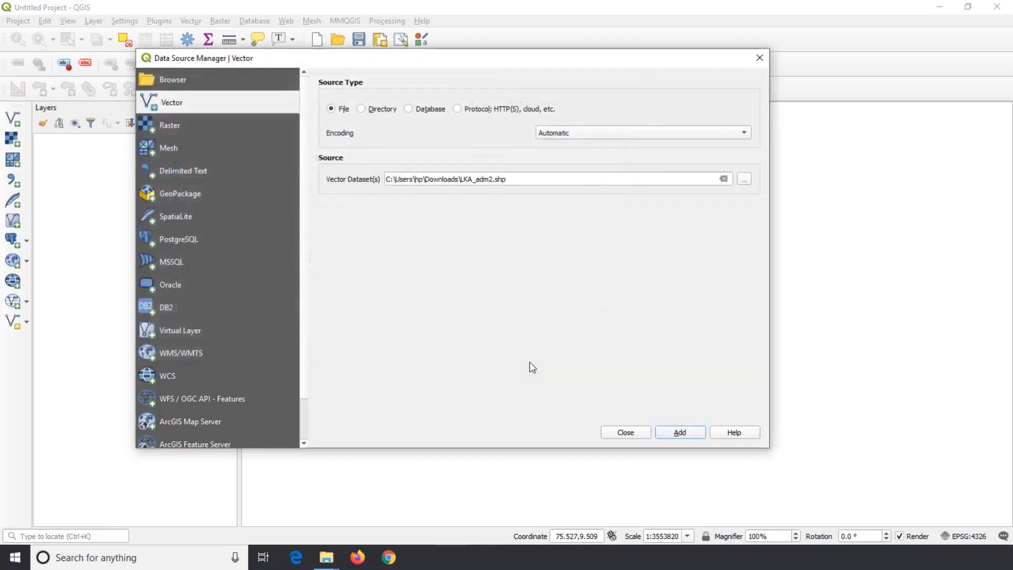
{"action": "left_click", "coordinate": [694, 434]}
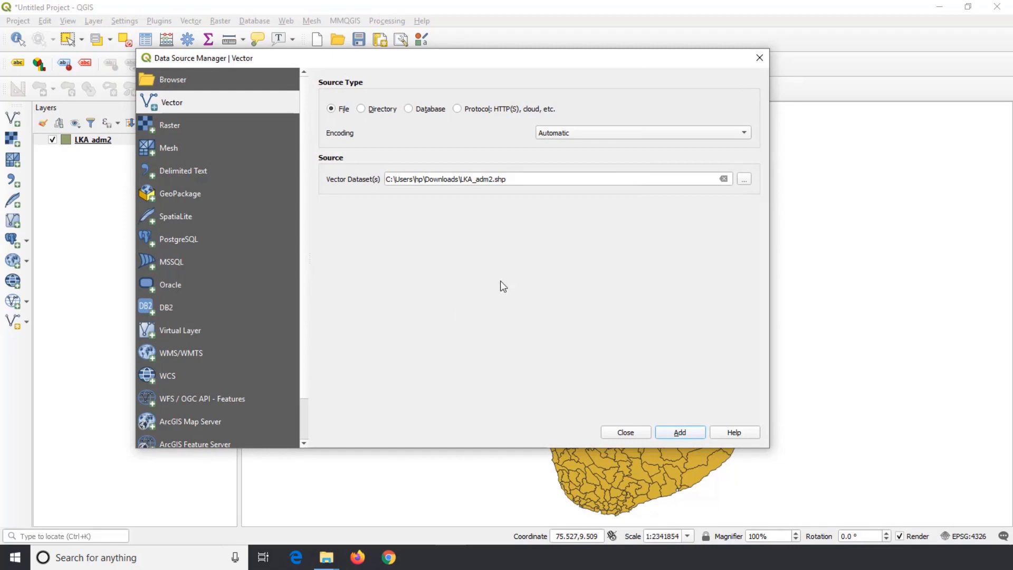
{"action": "left_click", "coordinate": [621, 434]}
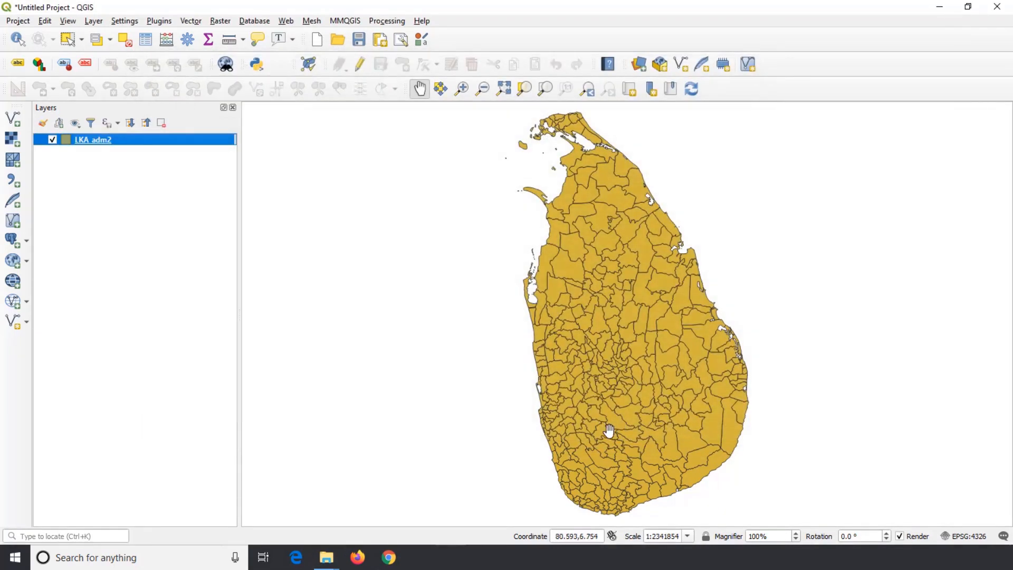
Explore the LKA_adm2 divisions by zooming into the island's central part and panning around, and return to the full extent
{"action": "left_click", "coordinate": [461, 88]}
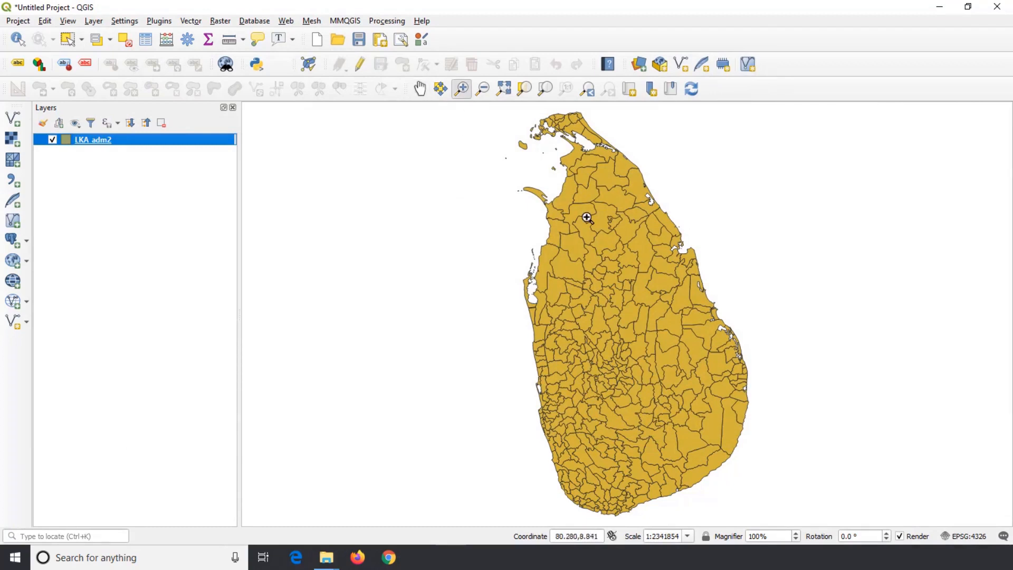
{"action": "left_click_drag", "start_coordinate": [585, 218], "coordinate": [734, 363]}
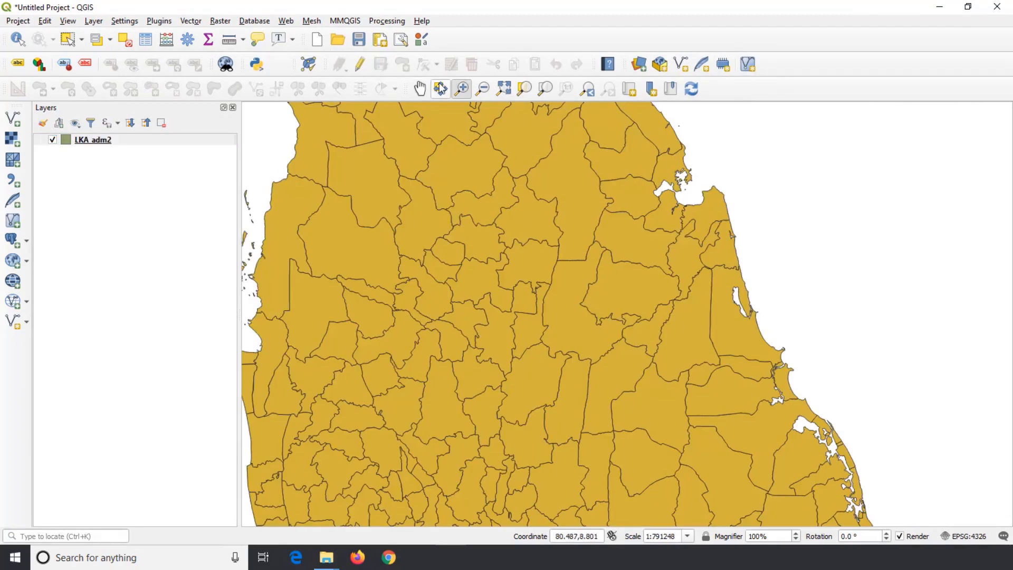
{"action": "left_click", "coordinate": [420, 88]}
{"action": "left_click_drag", "start_coordinate": [465, 258], "coordinate": [588, 261]}
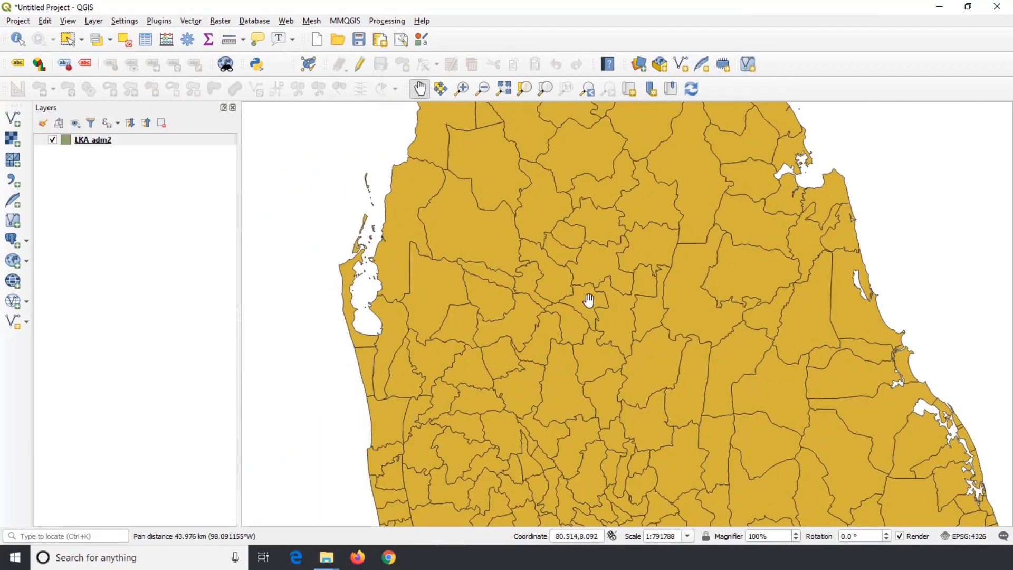
{"action": "scroll", "coordinate": [590, 303], "scroll_direction": "down", "scroll_amount": 1}
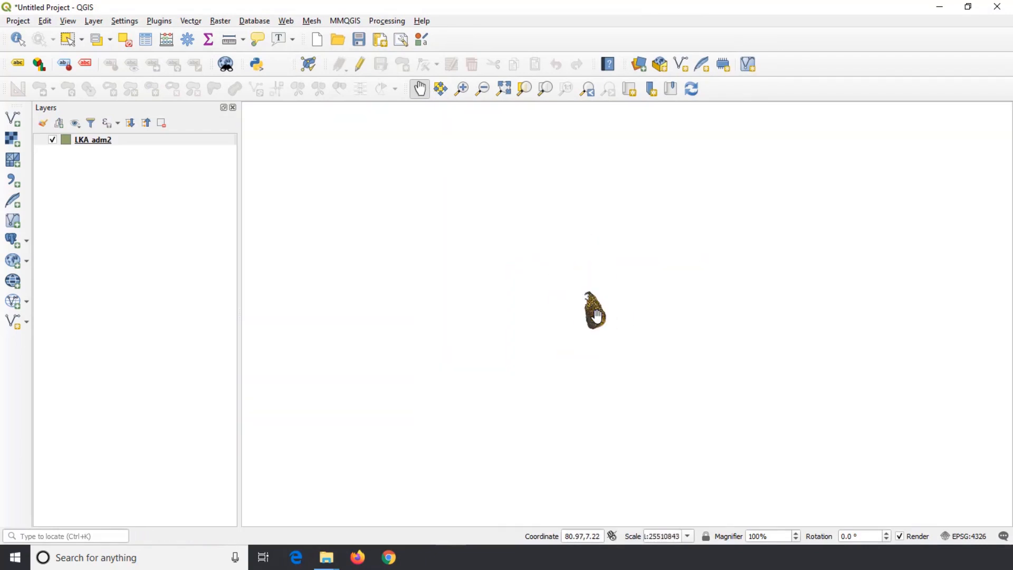
{"action": "left_click_drag", "start_coordinate": [570, 278], "coordinate": [568, 391]}
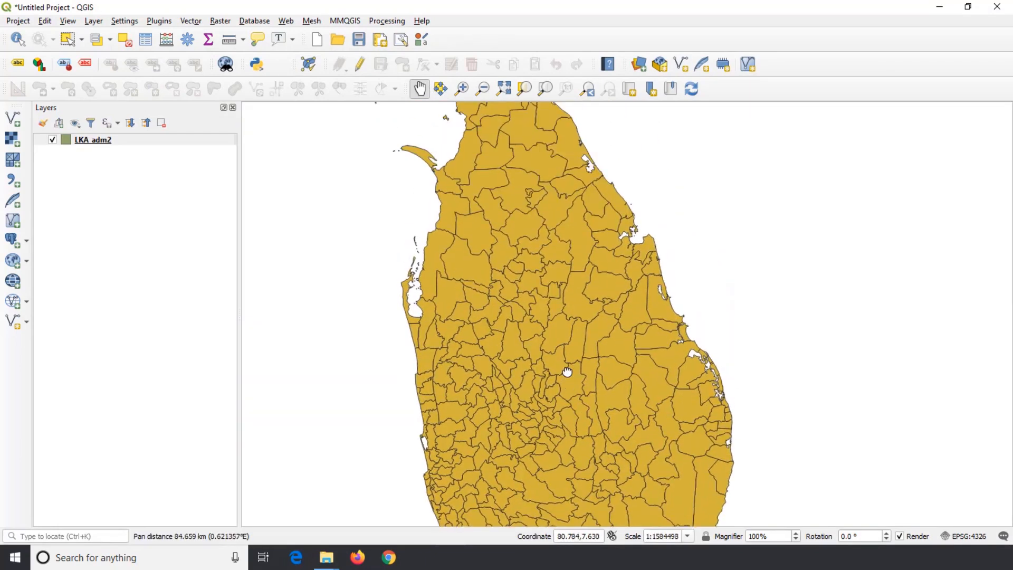
{"action": "left_click_drag", "start_coordinate": [548, 244], "coordinate": [521, 286]}
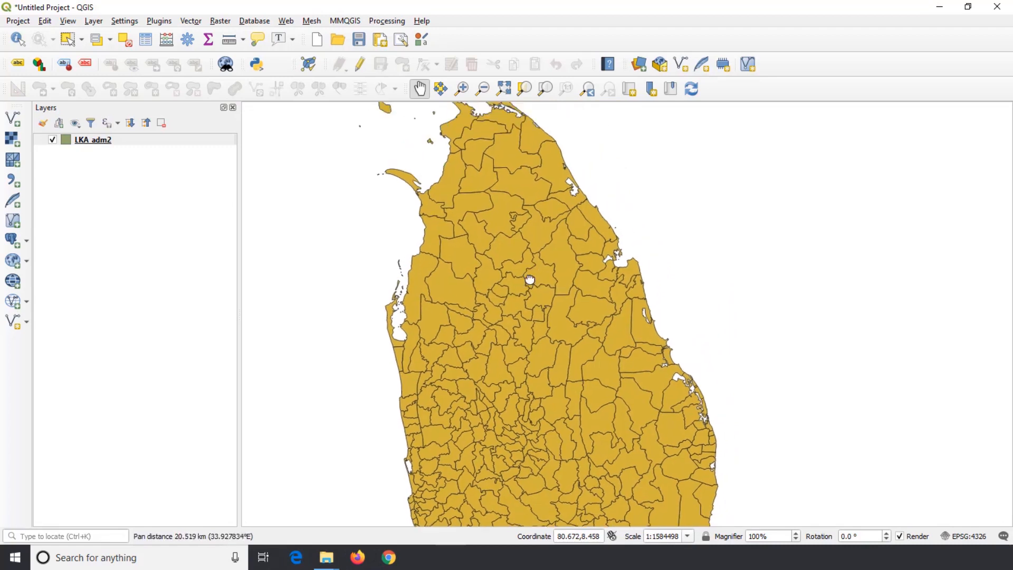
{"action": "left_click", "coordinate": [505, 90]}
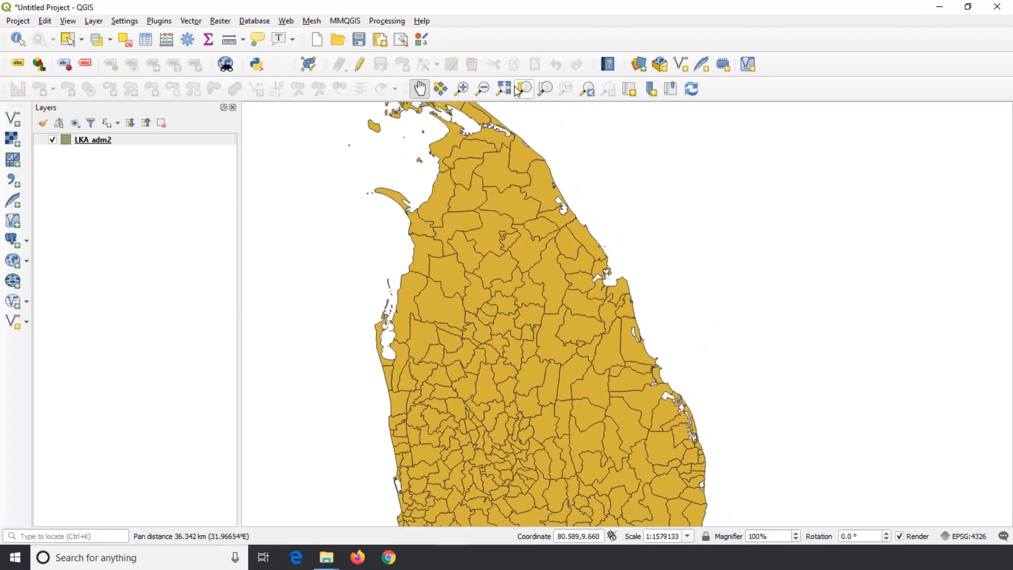
Open the attribute table of the LKA_adm2 layer and move its window aside
{"action": "right_click", "coordinate": [99, 142]}
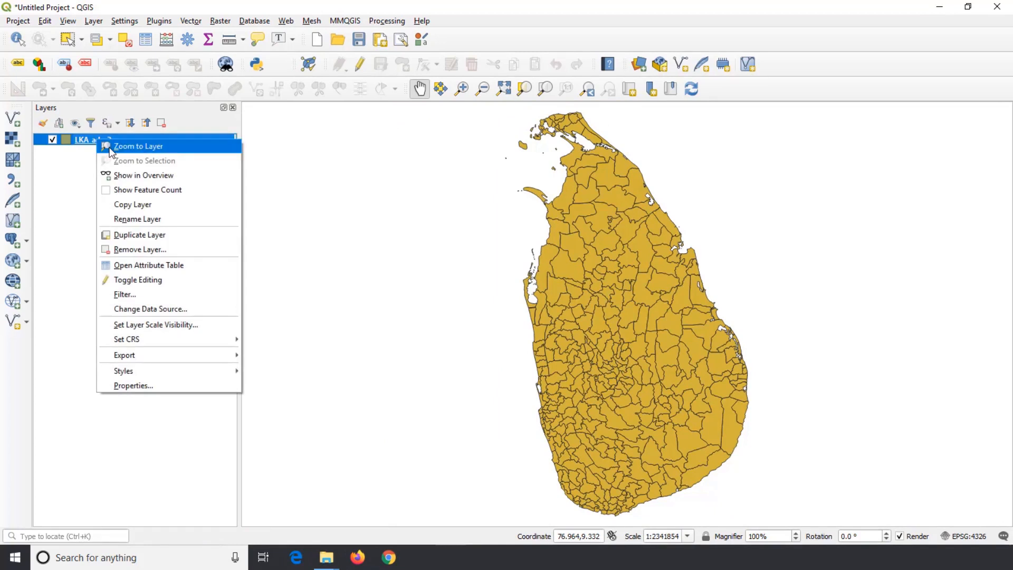
{"action": "left_click", "coordinate": [186, 266]}
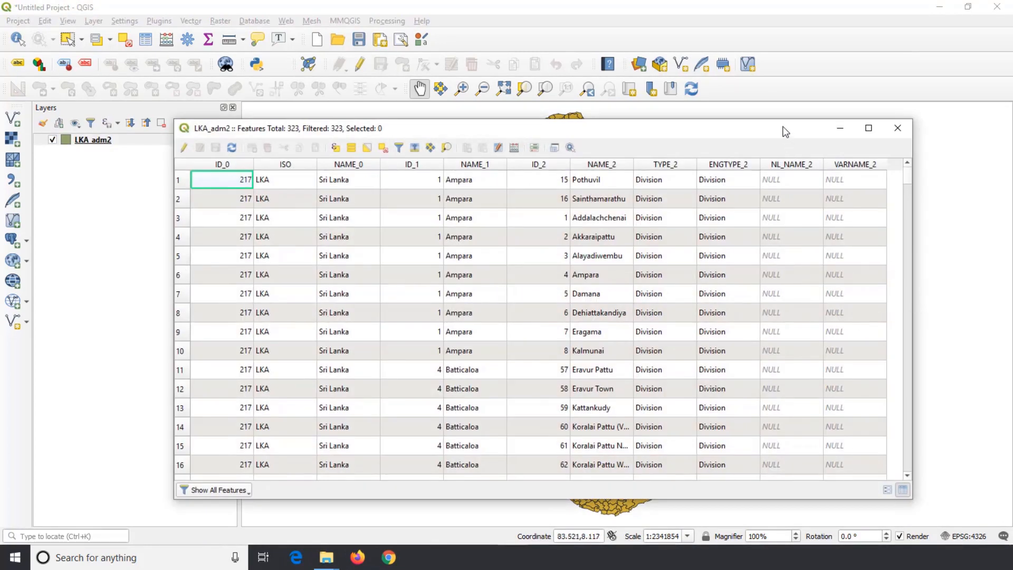
{"action": "left_click_drag", "start_coordinate": [785, 131], "coordinate": [699, 142]}
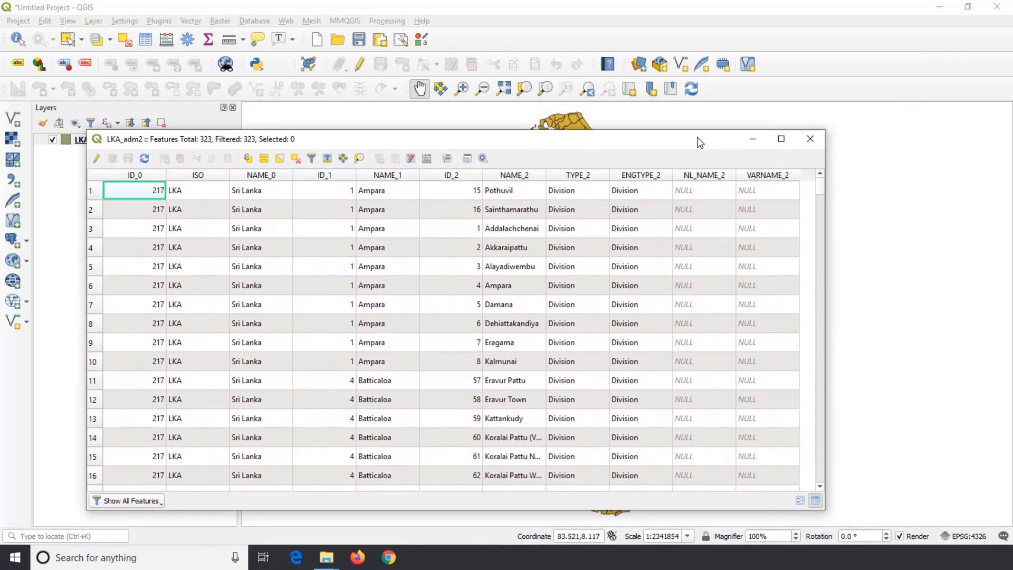
Select the Alayadiwembu record in row 5, zoom the map to it, and narrow the table window to uncover the feature
{"action": "left_click", "coordinate": [93, 268]}
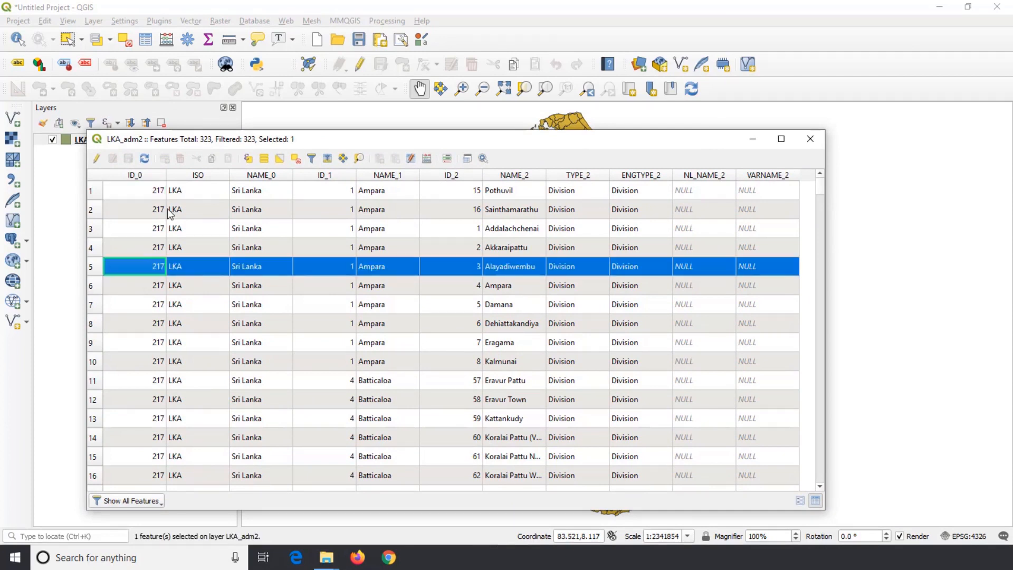
{"action": "left_click", "coordinate": [360, 159]}
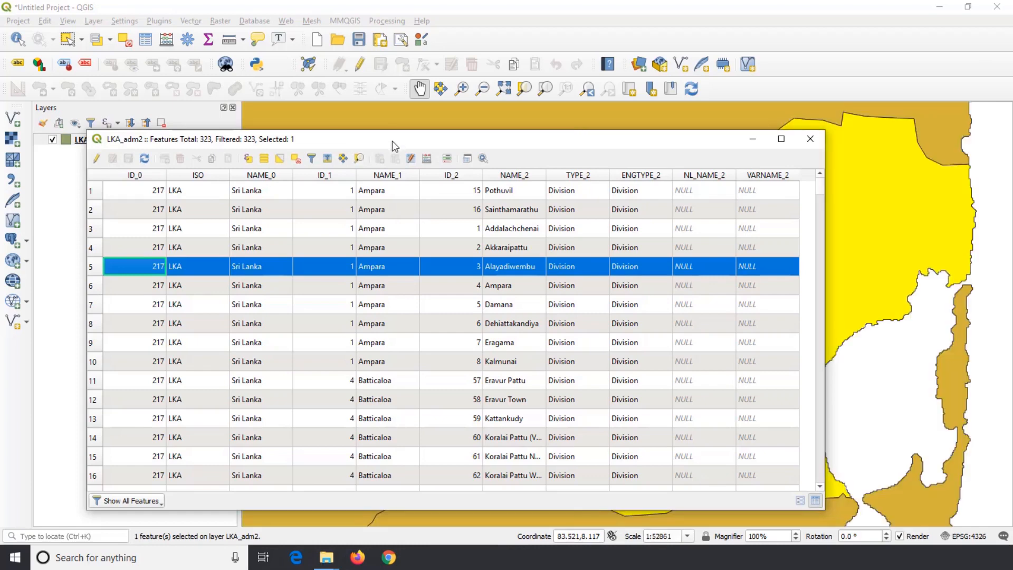
{"action": "left_click_drag", "start_coordinate": [392, 140], "coordinate": [355, 129]}
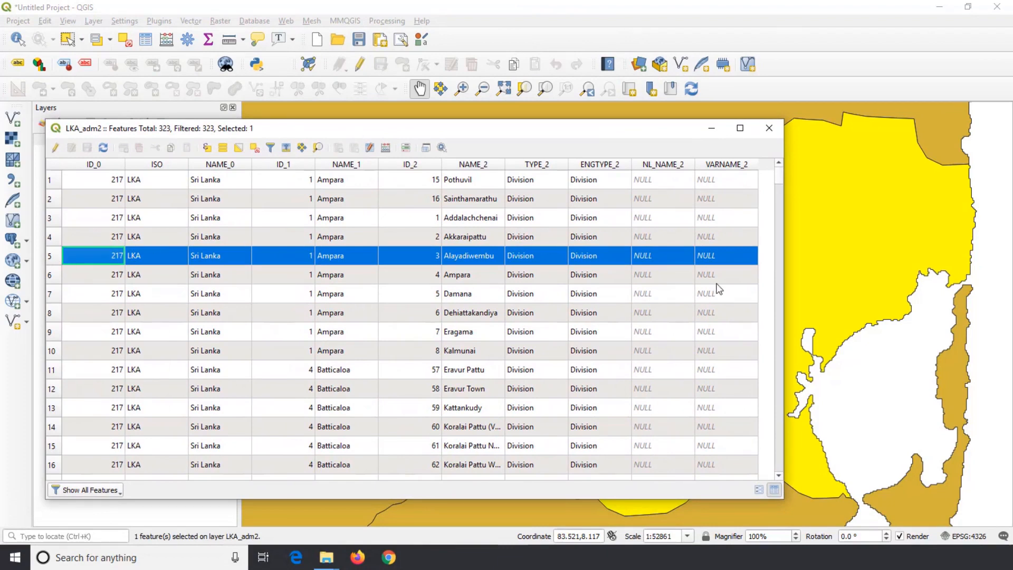
{"action": "left_click_drag", "start_coordinate": [783, 287], "coordinate": [559, 313]}
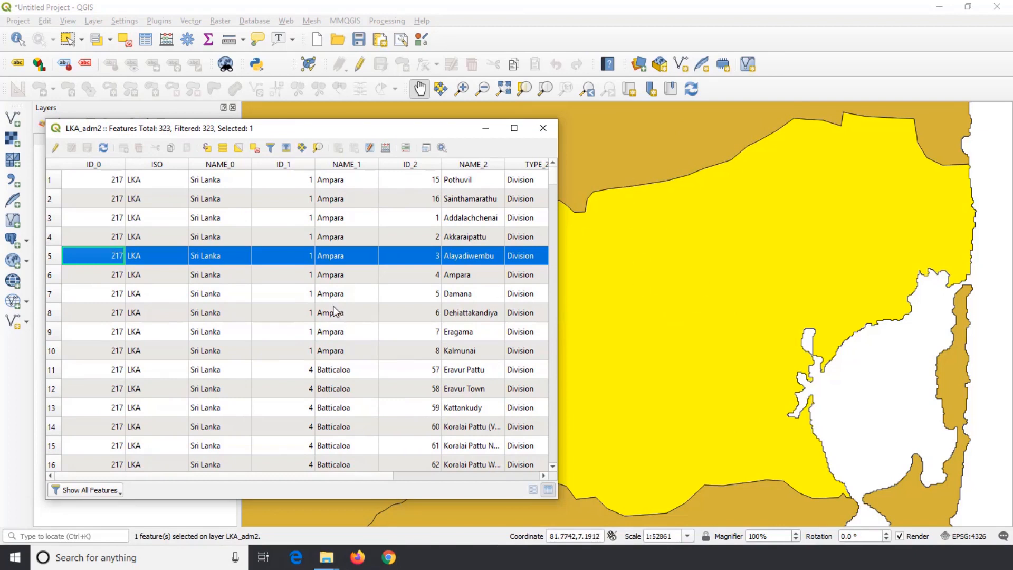
Deselect all features, close the attribute table, and bring the whole island back into the middle of the map
{"action": "left_click", "coordinate": [254, 149]}
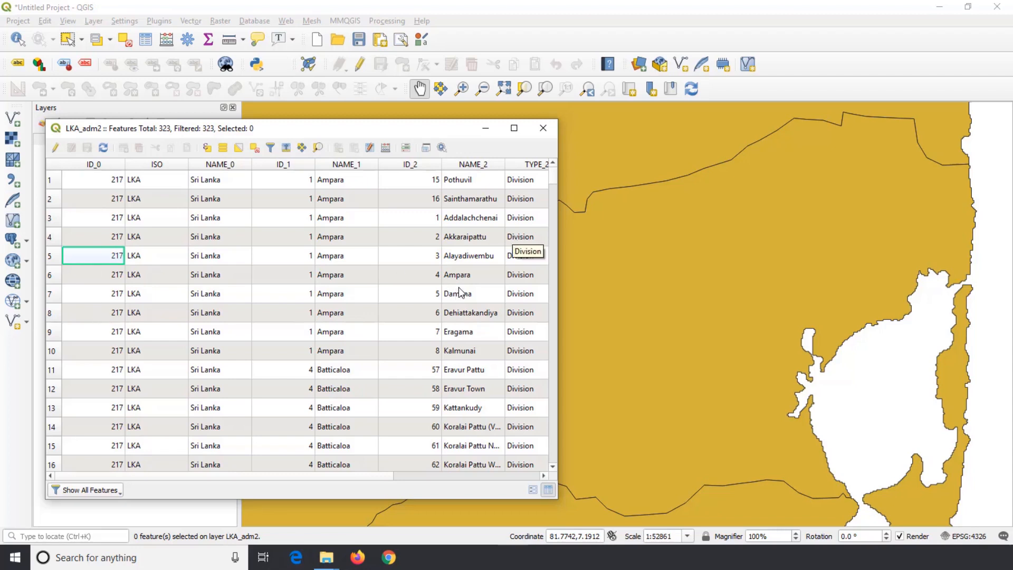
{"action": "left_click", "coordinate": [547, 127]}
{"action": "scroll", "coordinate": [549, 174], "scroll_direction": "down", "scroll_amount": 7}
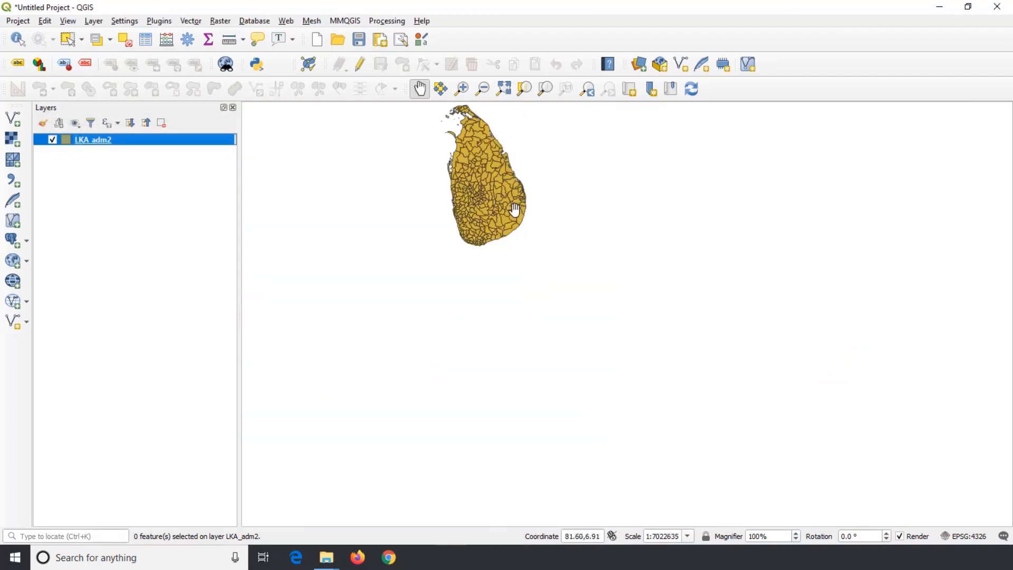
{"action": "left_click_drag", "start_coordinate": [506, 212], "coordinate": [536, 287]}
Change the fill colour of the LKA_adm2 layer to an orange-red through its style options
{"action": "right_click", "coordinate": [126, 139]}
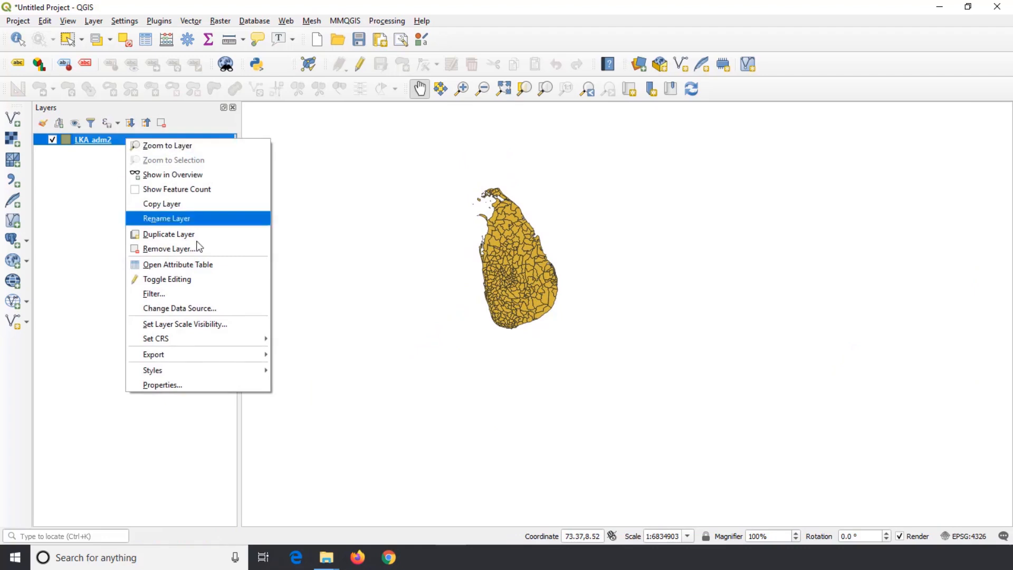
{"action": "mouse_move", "coordinate": [248, 372]}
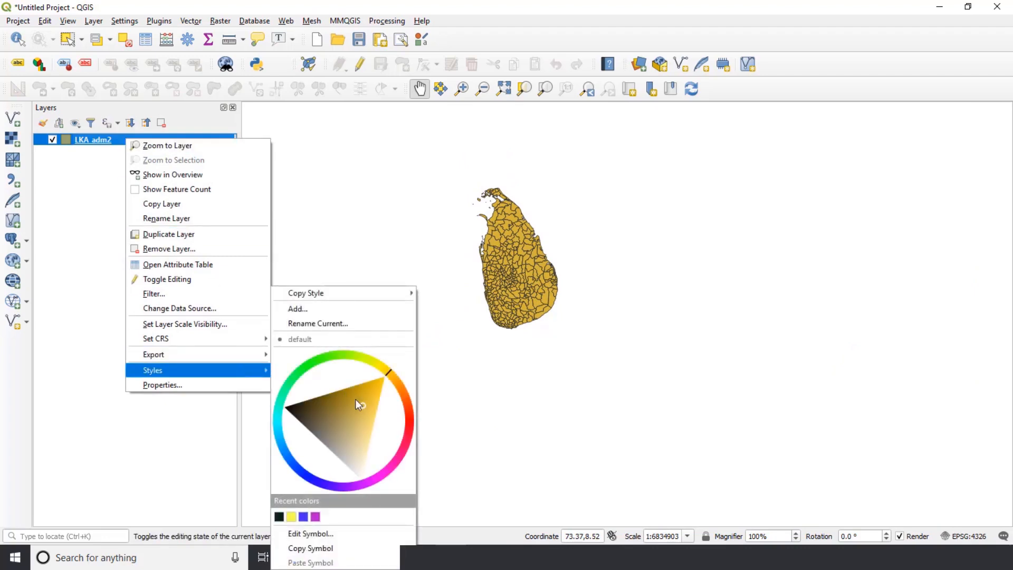
{"action": "left_click", "coordinate": [408, 428]}
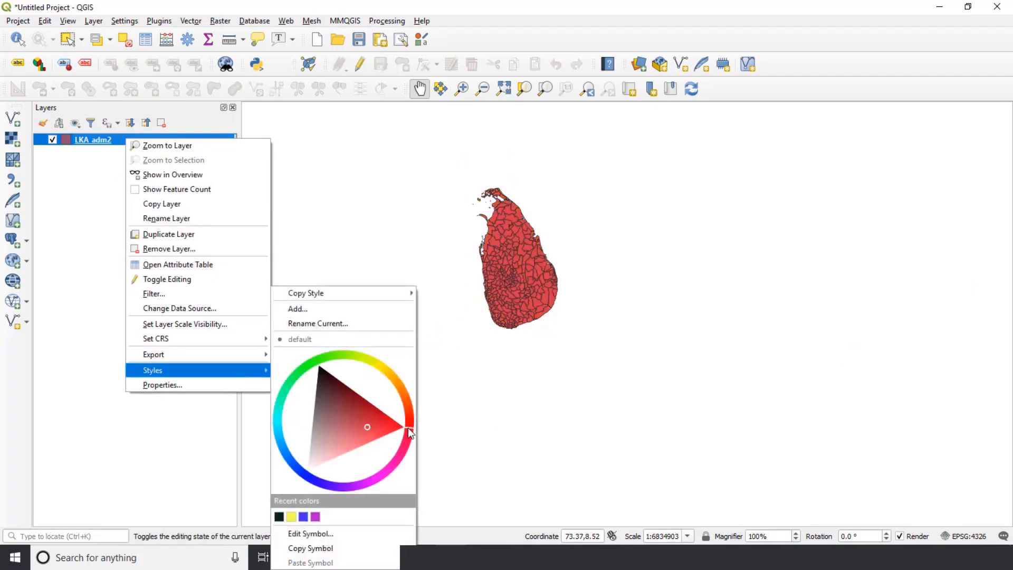
{"action": "mouse_move", "coordinate": [407, 427]}
{"action": "left_mouse_down"}
{"action": "mouse_move", "coordinate": [403, 448]}
{"action": "mouse_move", "coordinate": [412, 413]}
{"action": "left_mouse_up"}
{"action": "left_click", "coordinate": [99, 158]}
Remove the LKA_adm2 layer from the project
{"action": "right_click", "coordinate": [100, 142]}
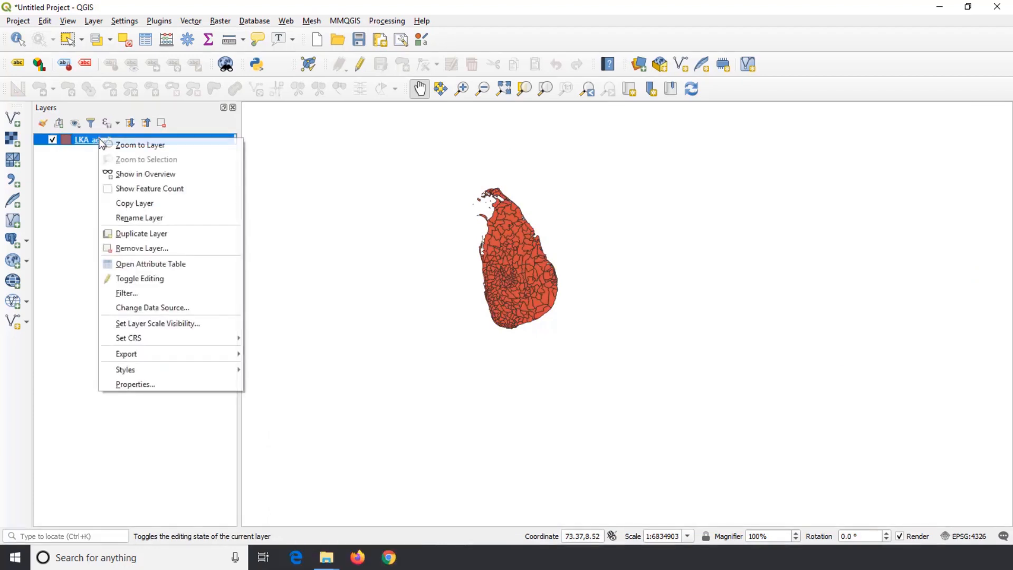
{"action": "left_click", "coordinate": [148, 246]}
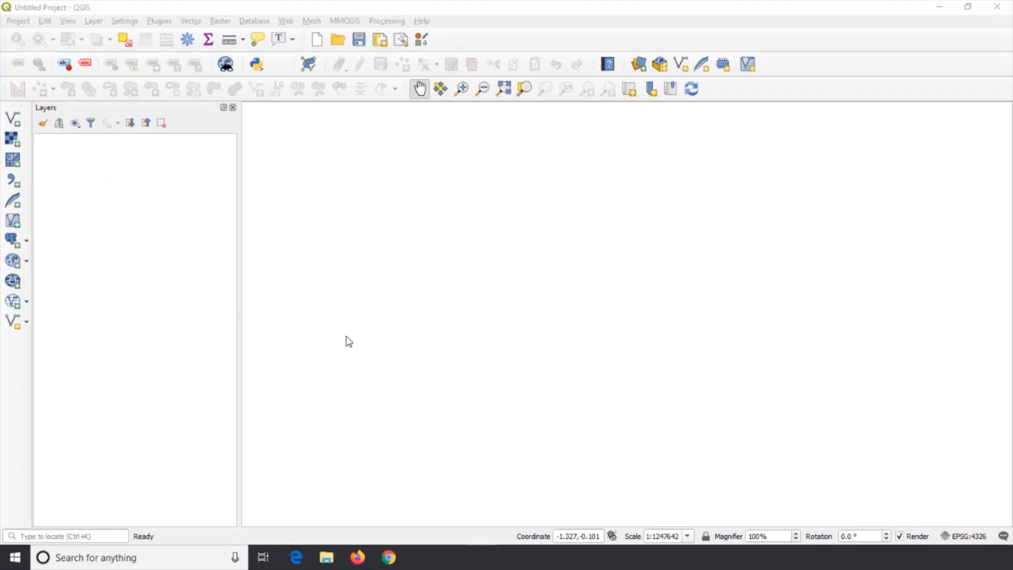
Open the plugin manager and review the complete plugin list and the installed plugins, including Georeferencer GDAL
{"action": "left_click_drag", "start_coordinate": [348, 342], "coordinate": [345, 337]}
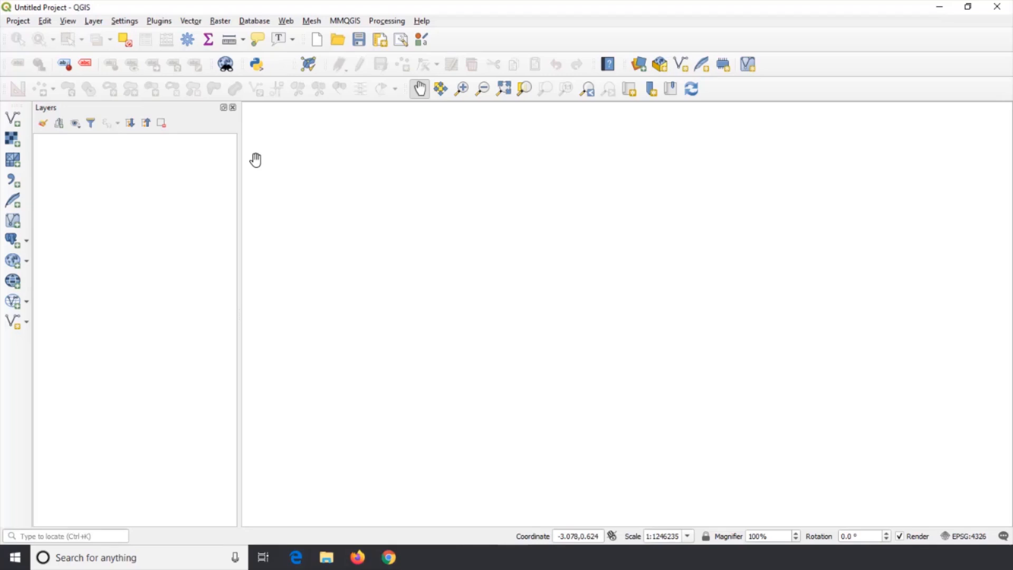
{"action": "left_click", "coordinate": [220, 22]}
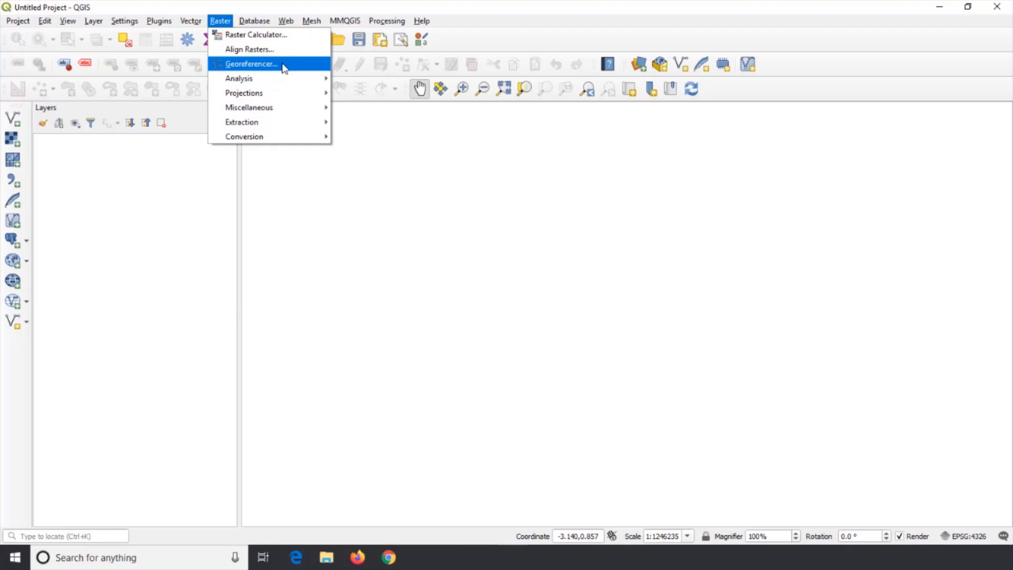
{"action": "mouse_move", "coordinate": [160, 23]}
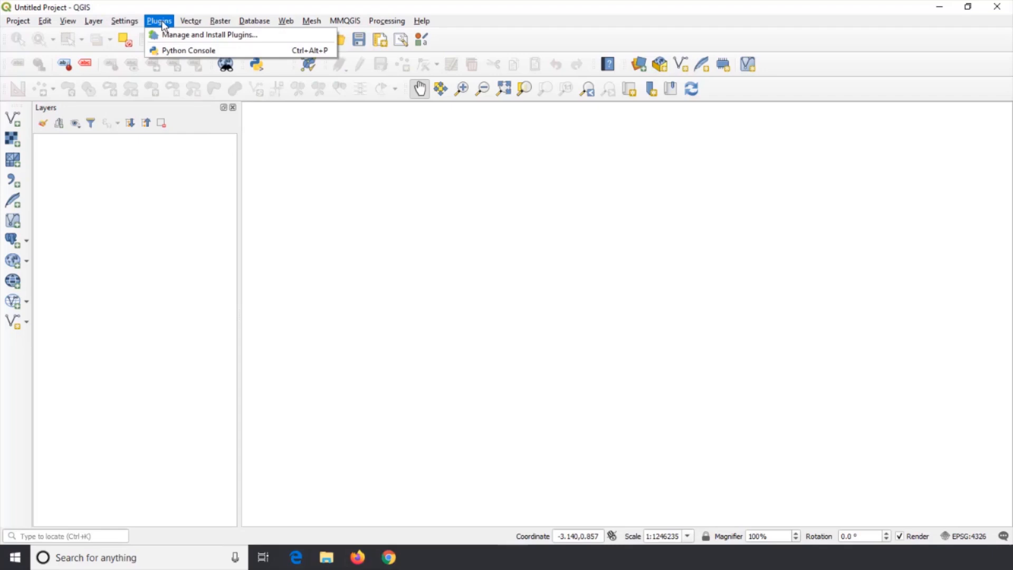
{"action": "left_click", "coordinate": [177, 36]}
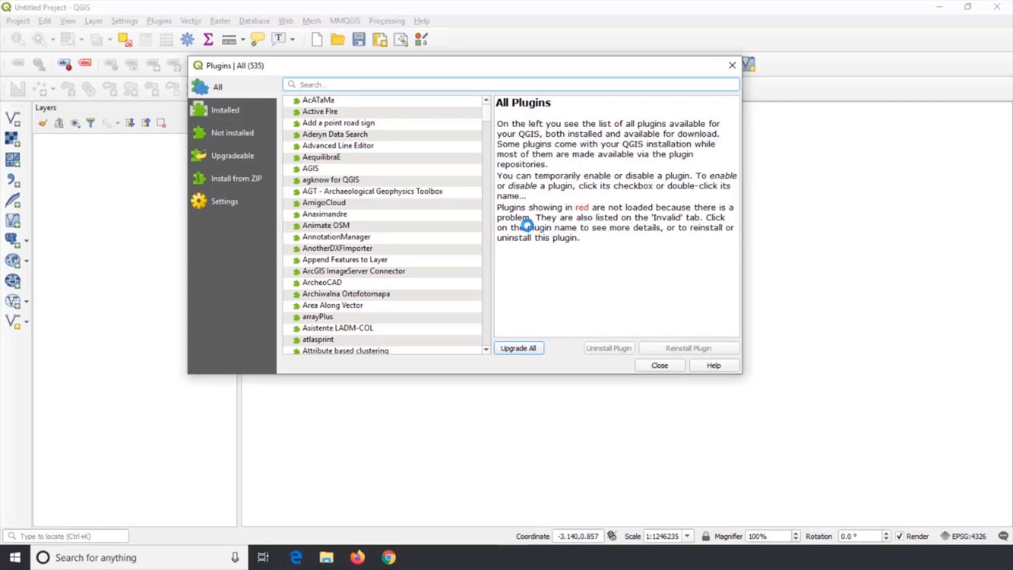
{"action": "left_click", "coordinate": [235, 92]}
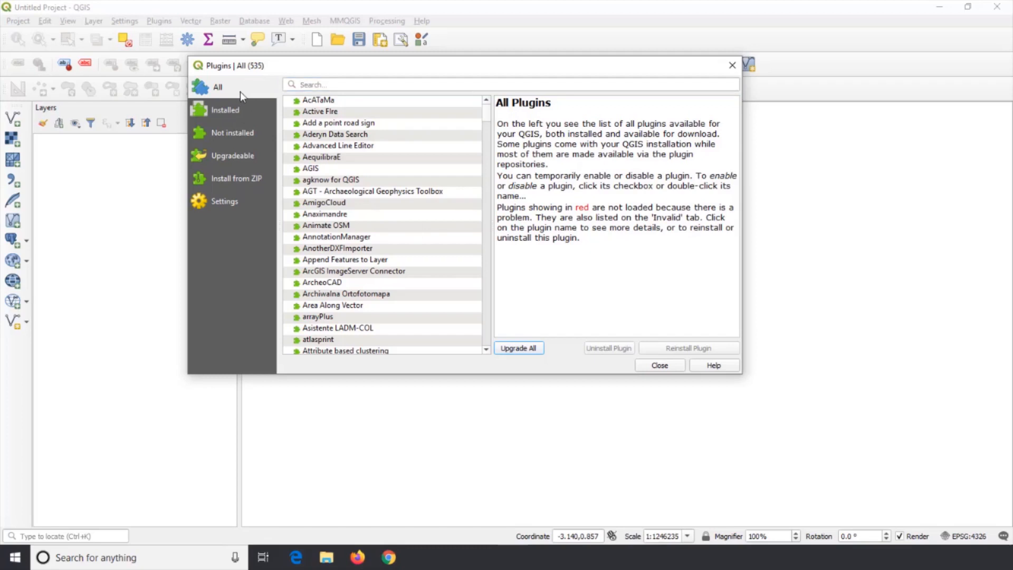
{"action": "mouse_move", "coordinate": [483, 110]}
{"action": "left_mouse_down"}
{"action": "mouse_move", "coordinate": [497, 221]}
{"action": "mouse_move", "coordinate": [486, 112]}
{"action": "left_mouse_up"}
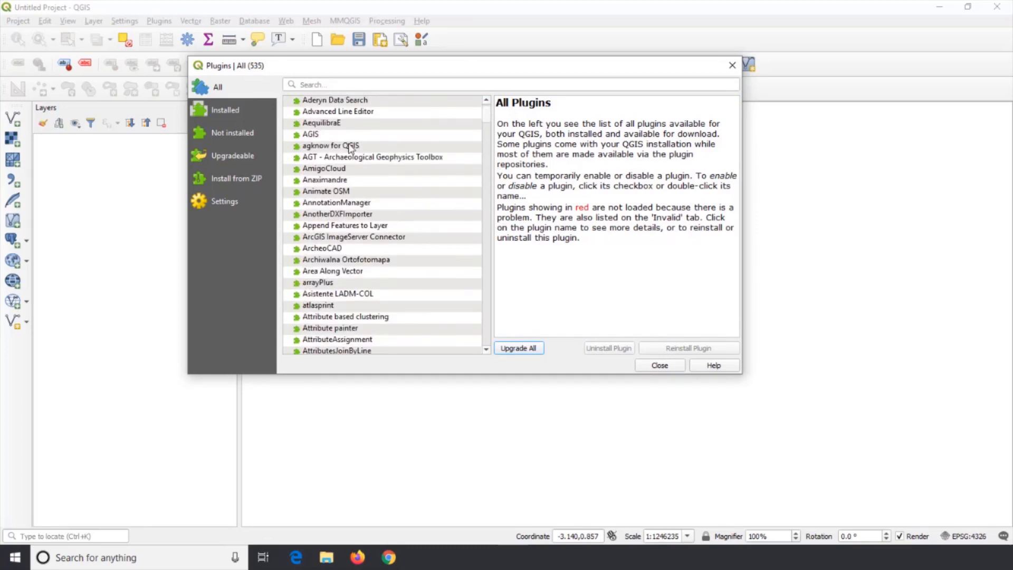
{"action": "left_click", "coordinate": [245, 113]}
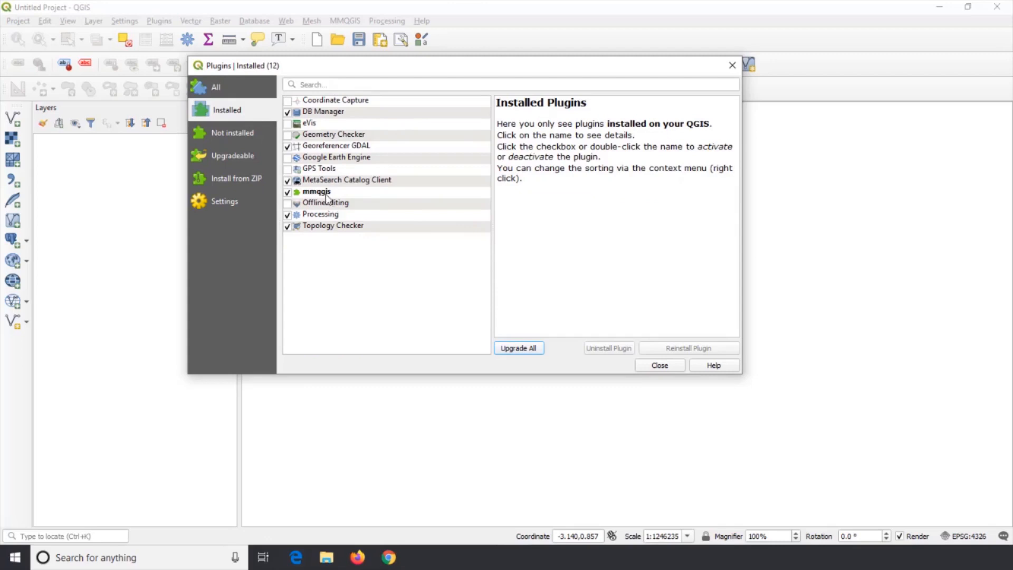
{"action": "left_click", "coordinate": [288, 148]}
View the details of AcATaMa among the plugins not yet installed and of mmqgis among the upgradeable ones
{"action": "left_click", "coordinate": [234, 136]}
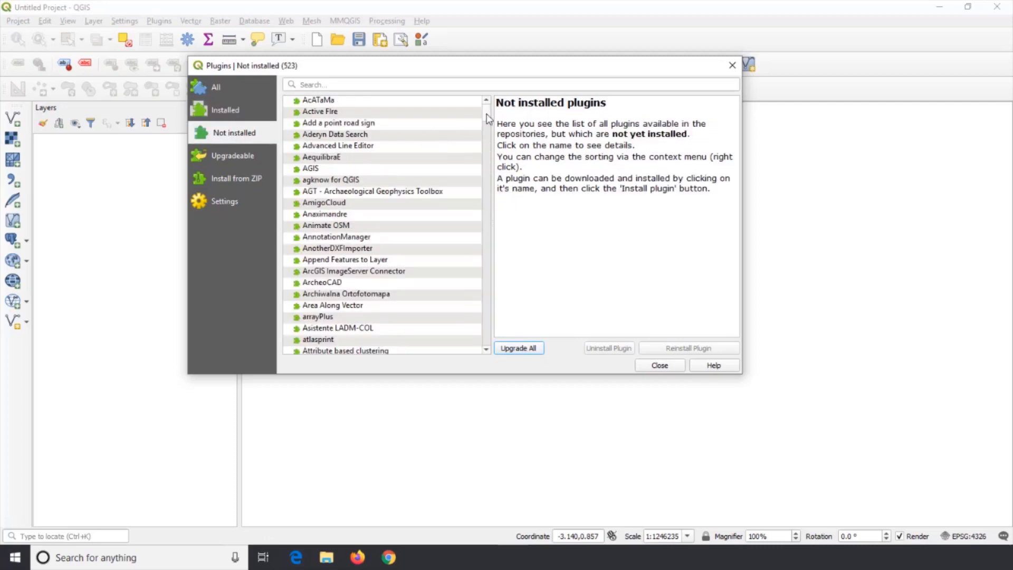
{"action": "mouse_move", "coordinate": [486, 113]}
{"action": "left_mouse_down"}
{"action": "mouse_move", "coordinate": [484, 199]}
{"action": "mouse_move", "coordinate": [485, 112]}
{"action": "left_mouse_up"}
{"action": "left_click", "coordinate": [363, 101]}
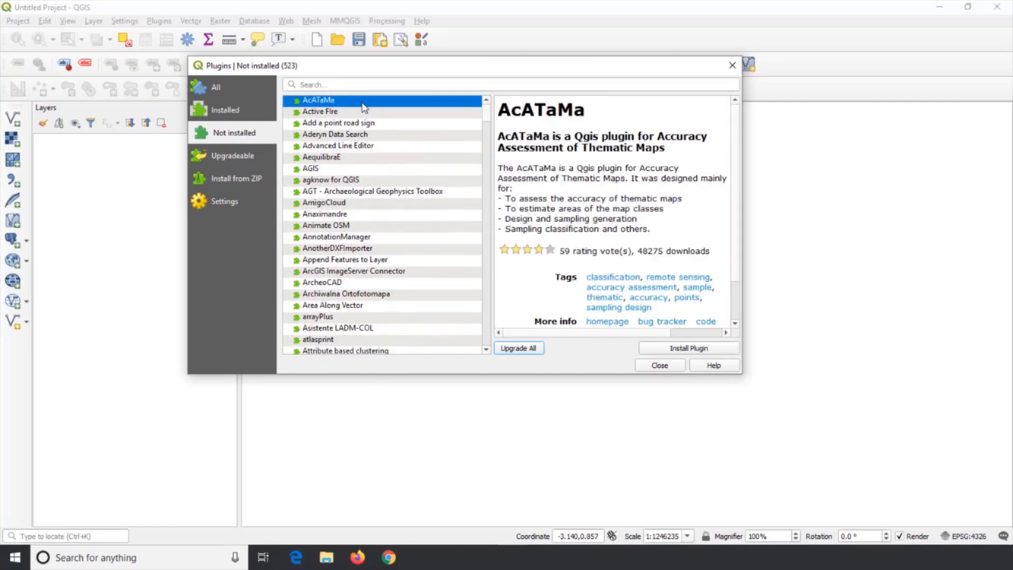
{"action": "scroll", "coordinate": [612, 168], "scroll_direction": "down", "scroll_amount": 2}
{"action": "scroll", "coordinate": [607, 167], "scroll_direction": "up", "scroll_amount": 2}
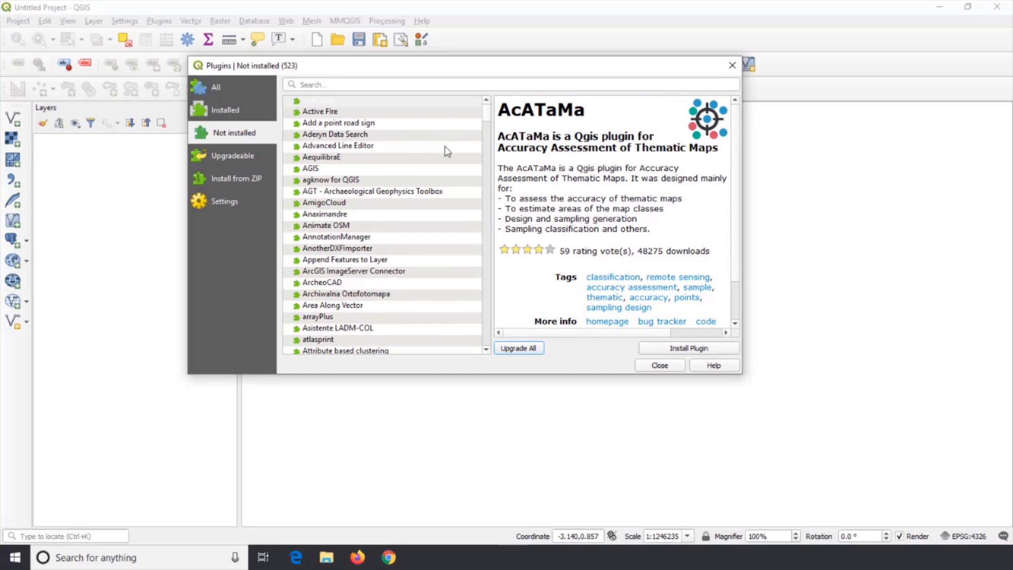
{"action": "left_click", "coordinate": [398, 105]}
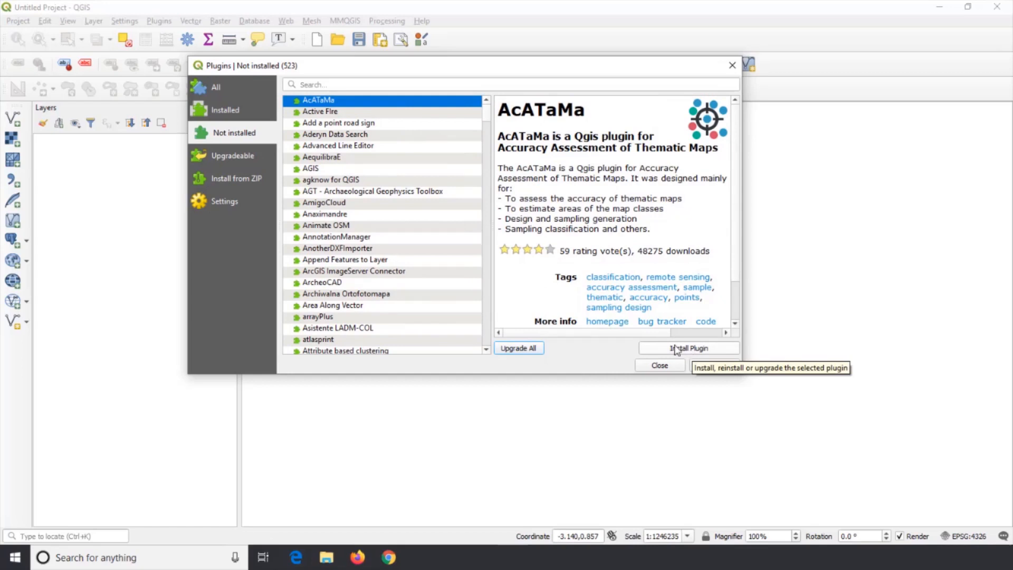
{"action": "left_click", "coordinate": [248, 165]}
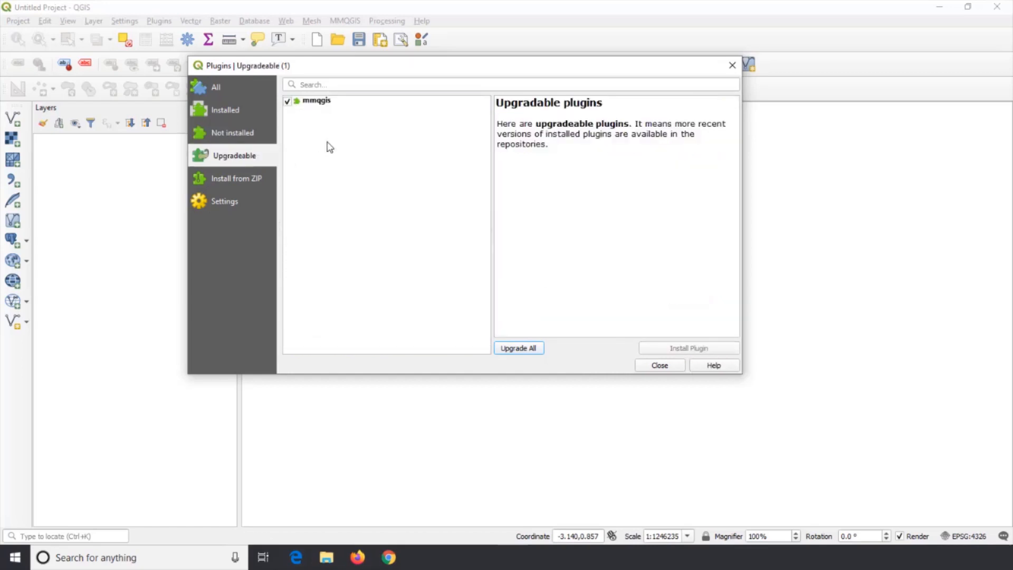
{"action": "left_click", "coordinate": [317, 100]}
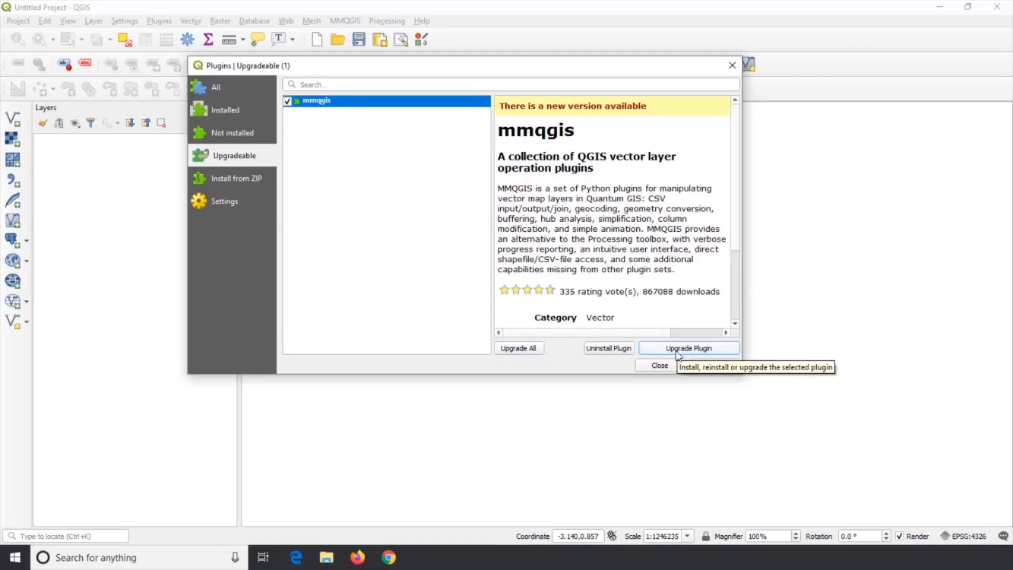
View the option for installing a plugin from a ZIP package, open its file browser and cancel without choosing a file
{"action": "left_click", "coordinate": [244, 185]}
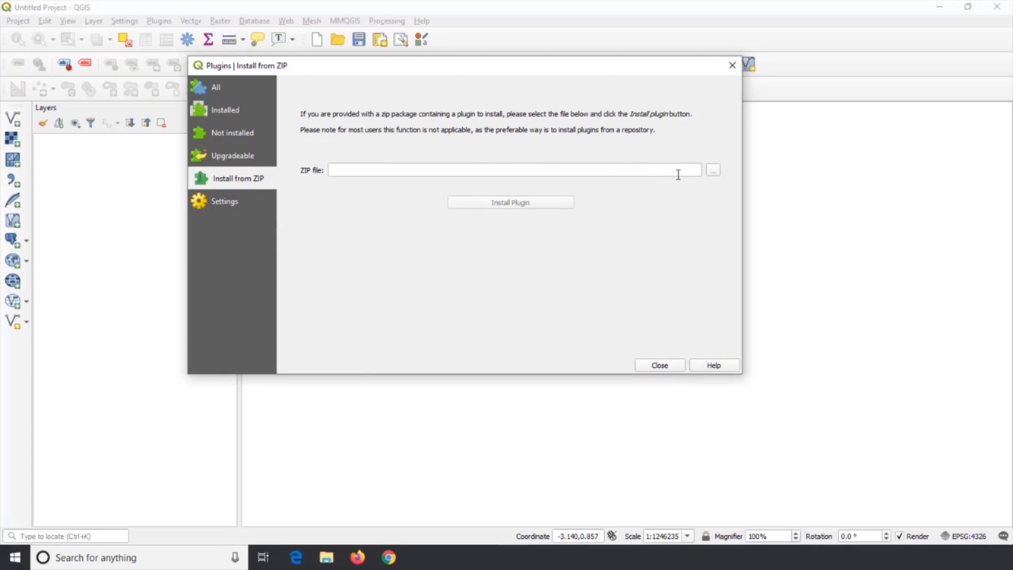
{"action": "left_click", "coordinate": [681, 172]}
{"action": "left_click", "coordinate": [714, 174]}
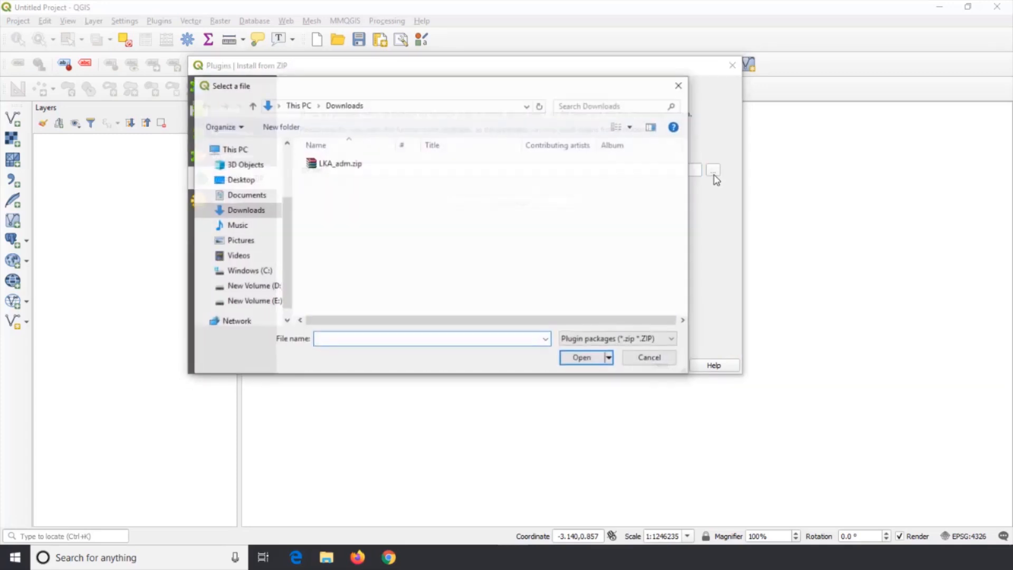
{"action": "left_click", "coordinate": [680, 87]}
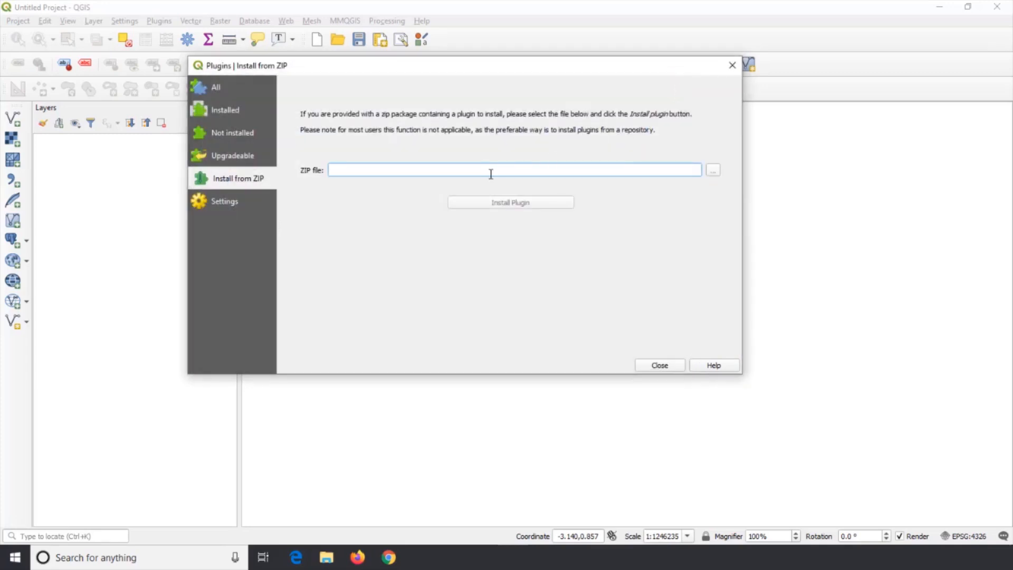
Inspect the plugin settings and the QGIS Official Plugin Repository entry, recheck the installed plugins, and close the plugin manager
{"action": "left_click", "coordinate": [236, 204]}
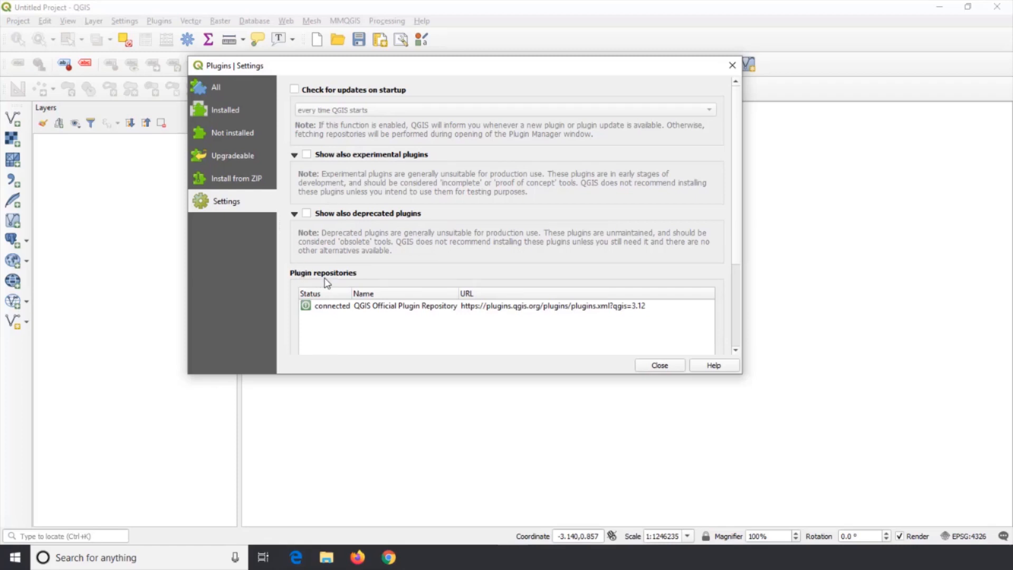
{"action": "left_click", "coordinate": [388, 311]}
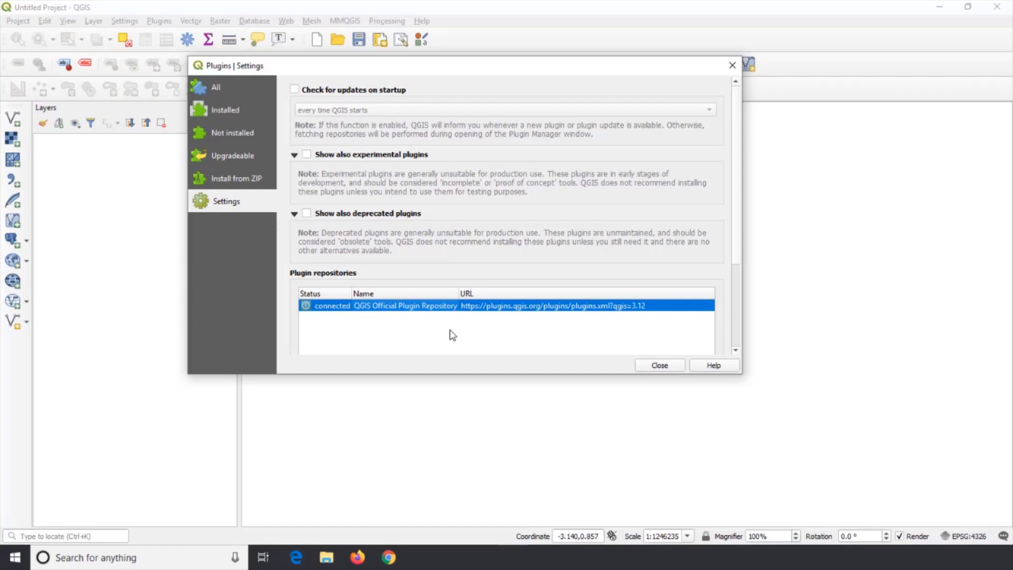
{"action": "left_click", "coordinate": [223, 112]}
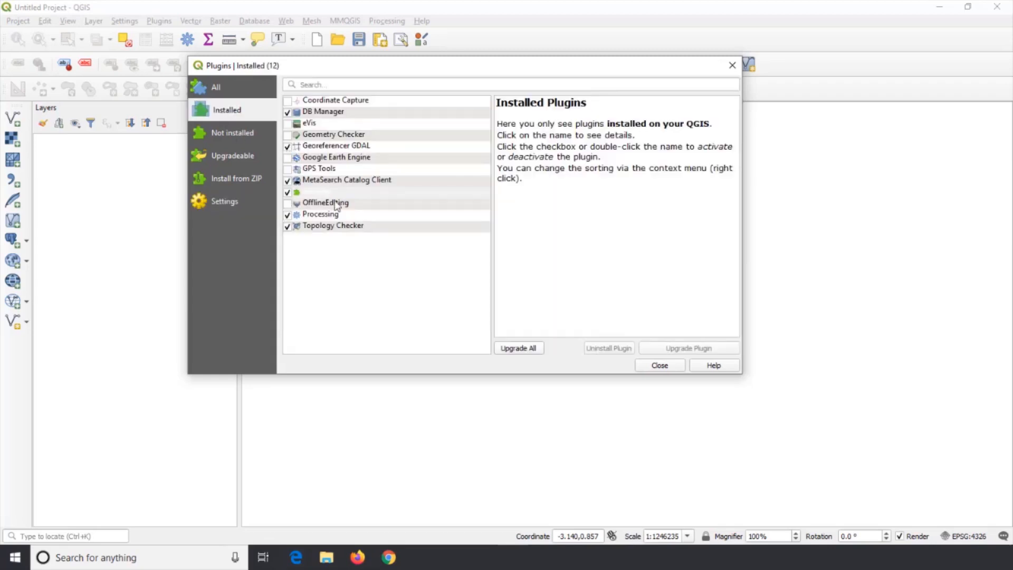
{"action": "left_click", "coordinate": [658, 365]}
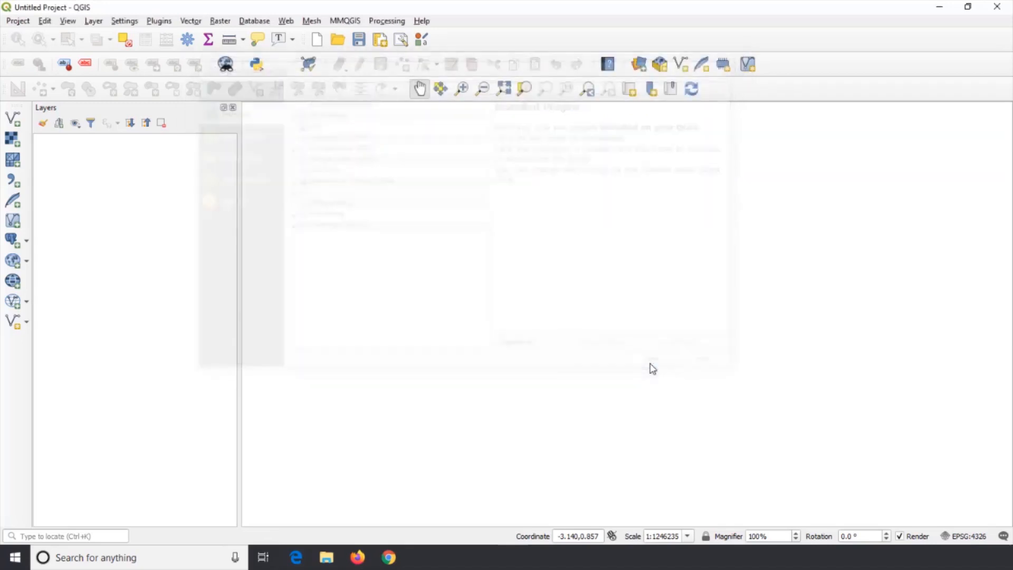